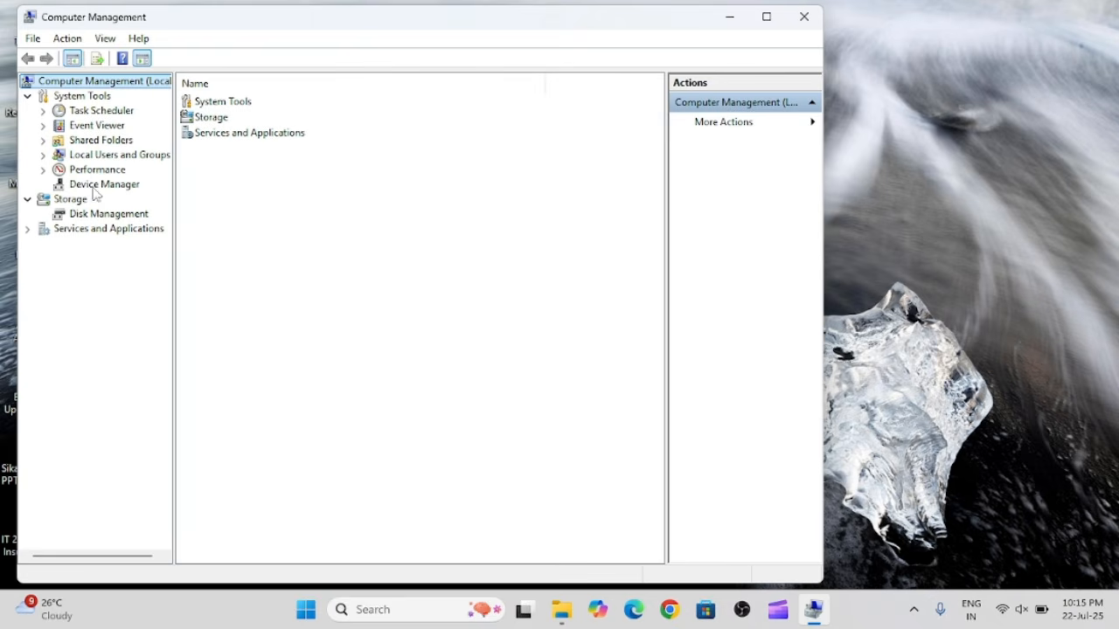
# In the Users list of Local Users and Groups, enter and confirm a new password for the Administrator account, and cancel the dialog.
pyautogui.doubleClick(105, 156)
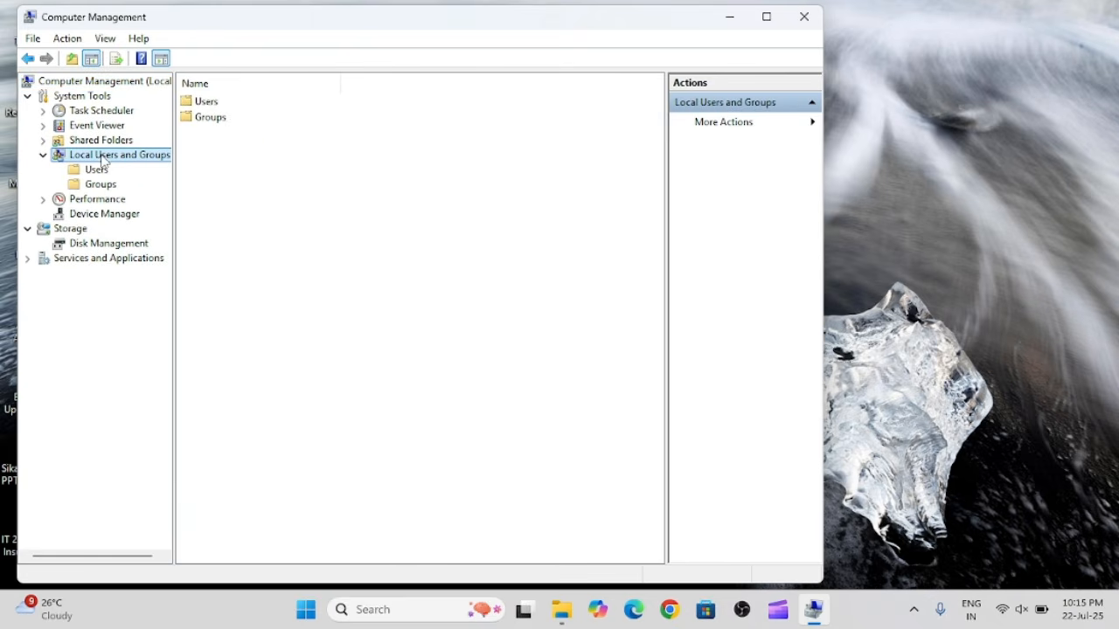
pyautogui.doubleClick(205, 104)
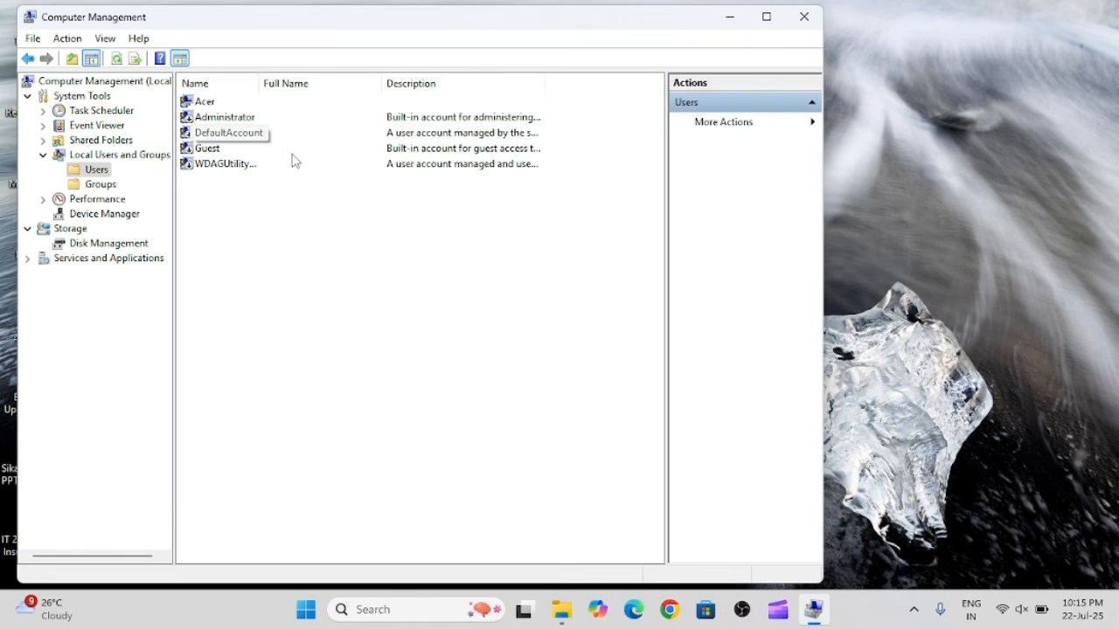
pyautogui.rightClick(213, 120)
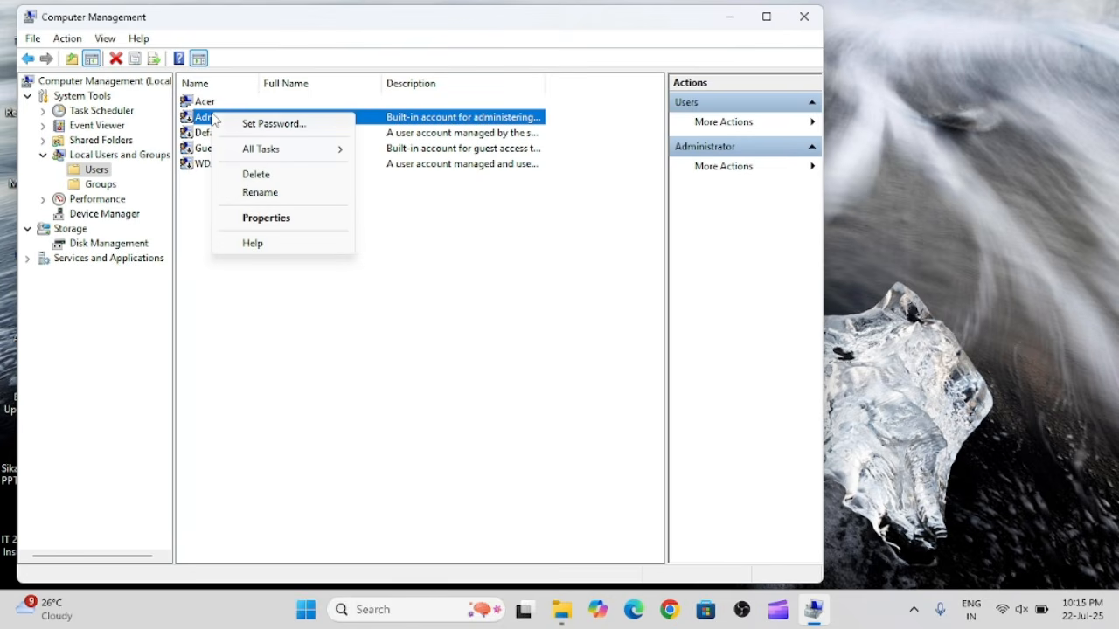
pyautogui.click(277, 125)
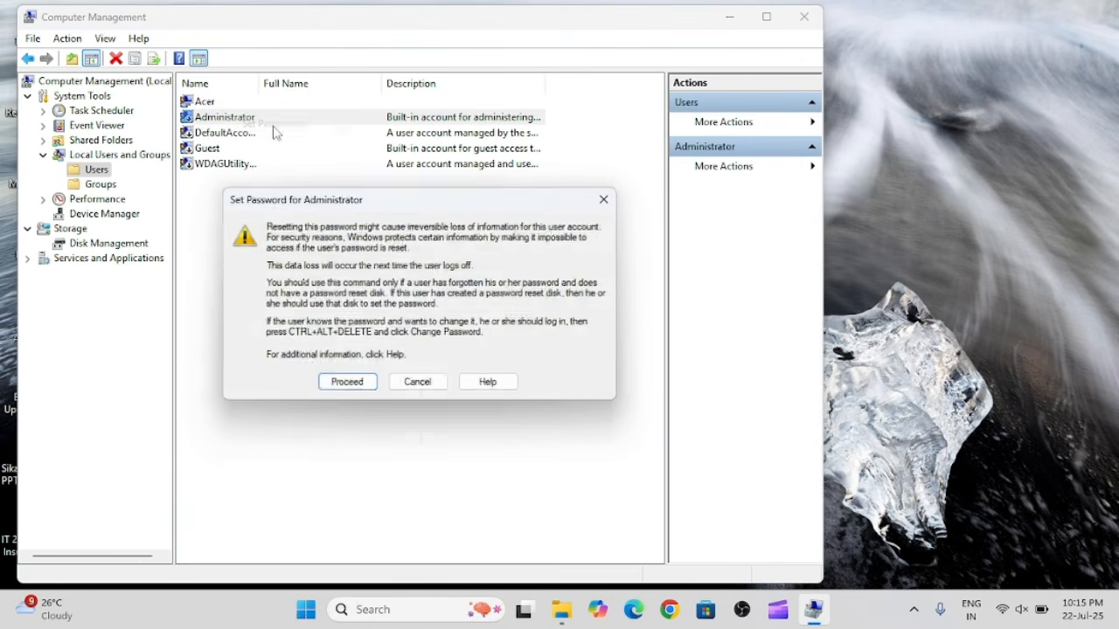
pyautogui.click(341, 384)
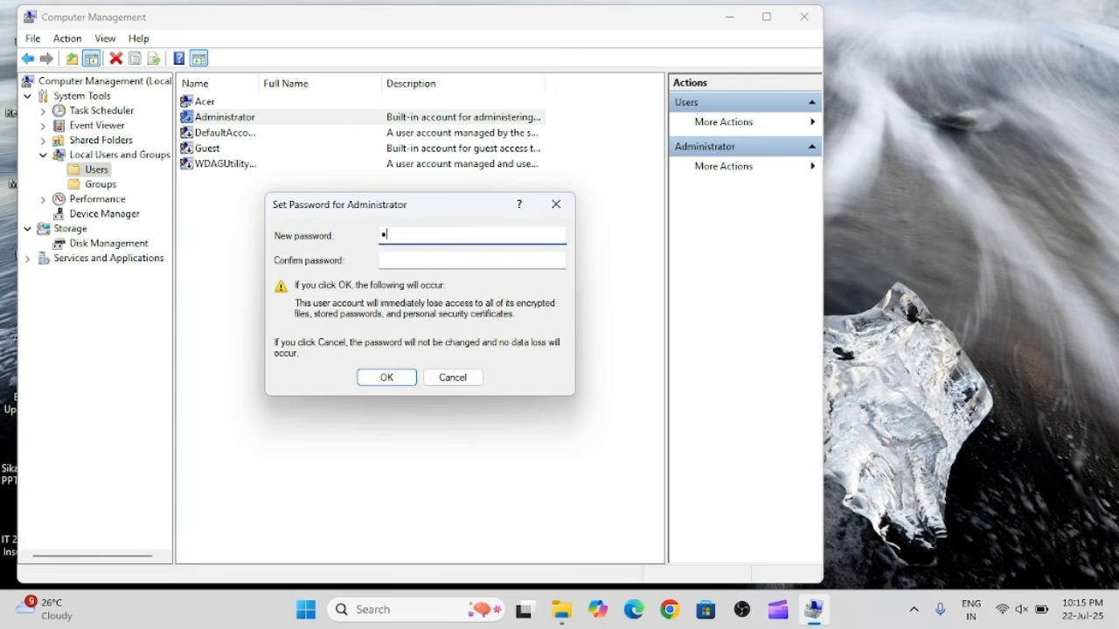
pyautogui.click(406, 262)
pyautogui.write('••')
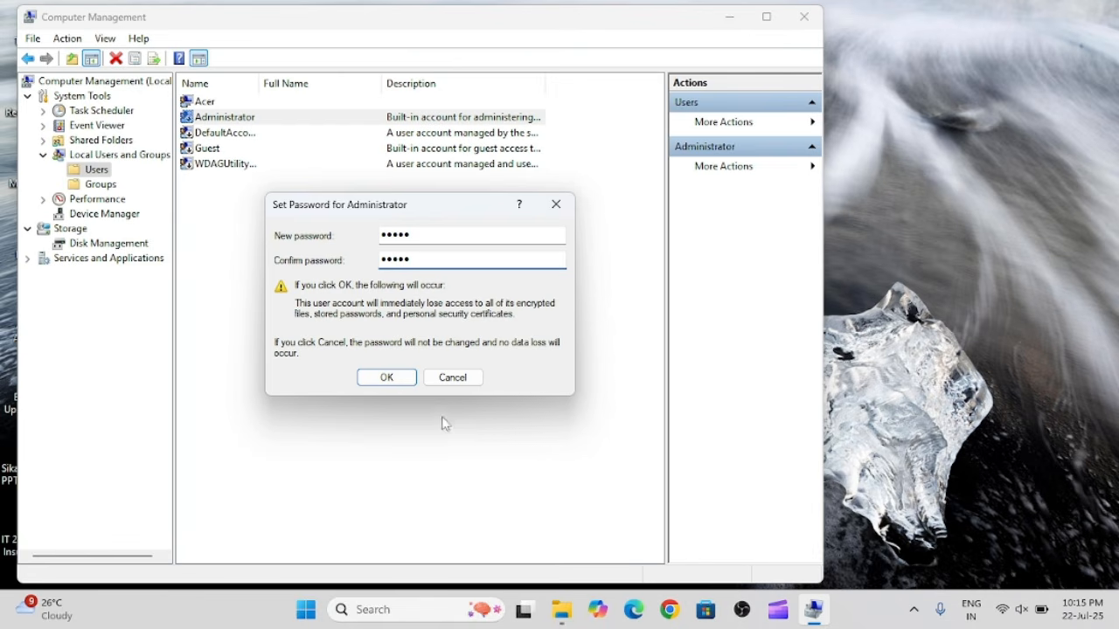
pyautogui.click(380, 385)
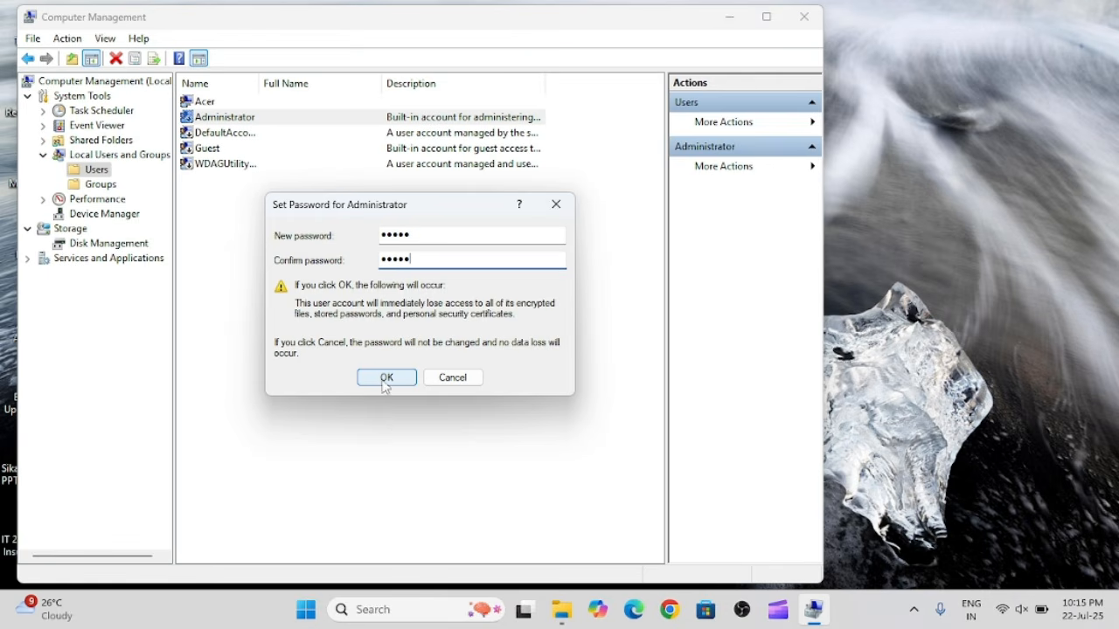
pyautogui.click(455, 379)
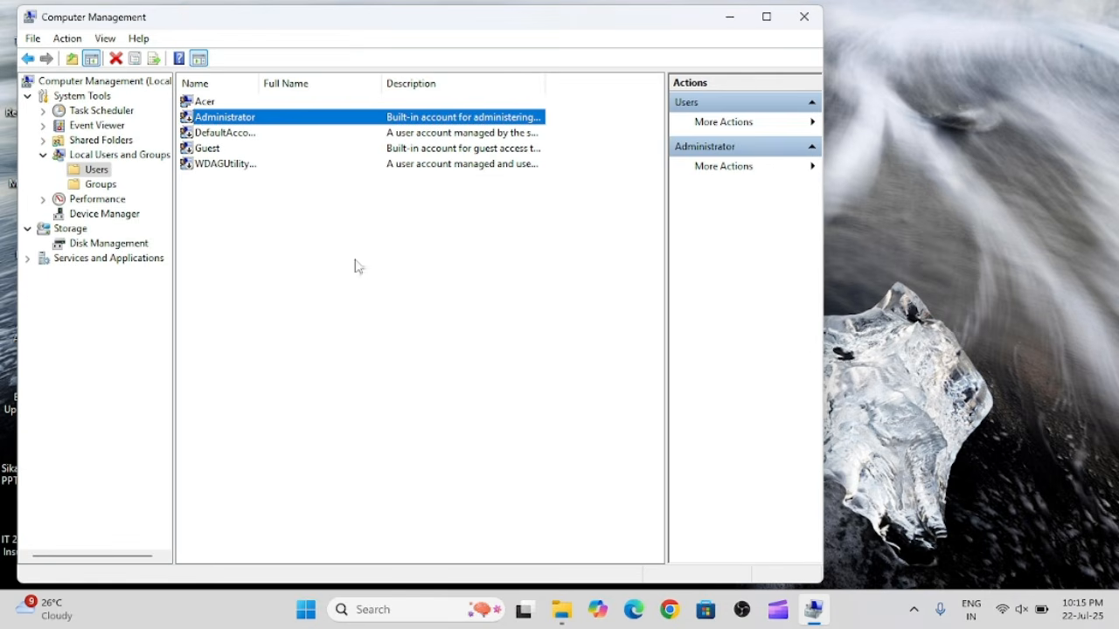
# Clear Account is disabled in the Administrator account's properties, dismiss the dialog without applying, and close Computer Management.
pyautogui.rightClick(227, 118)
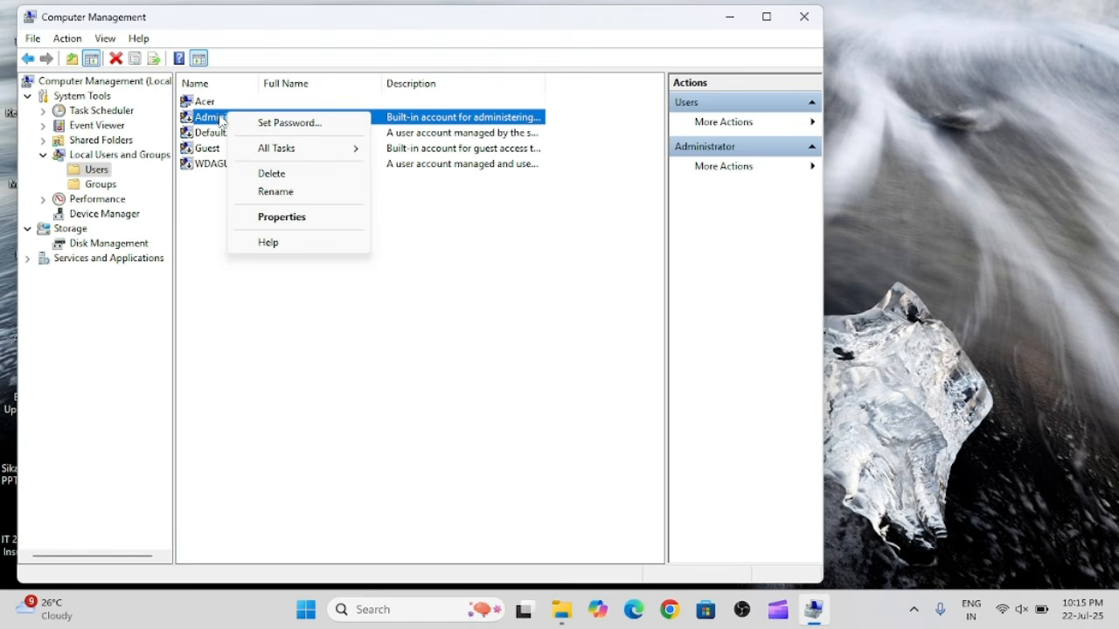
pyautogui.click(278, 217)
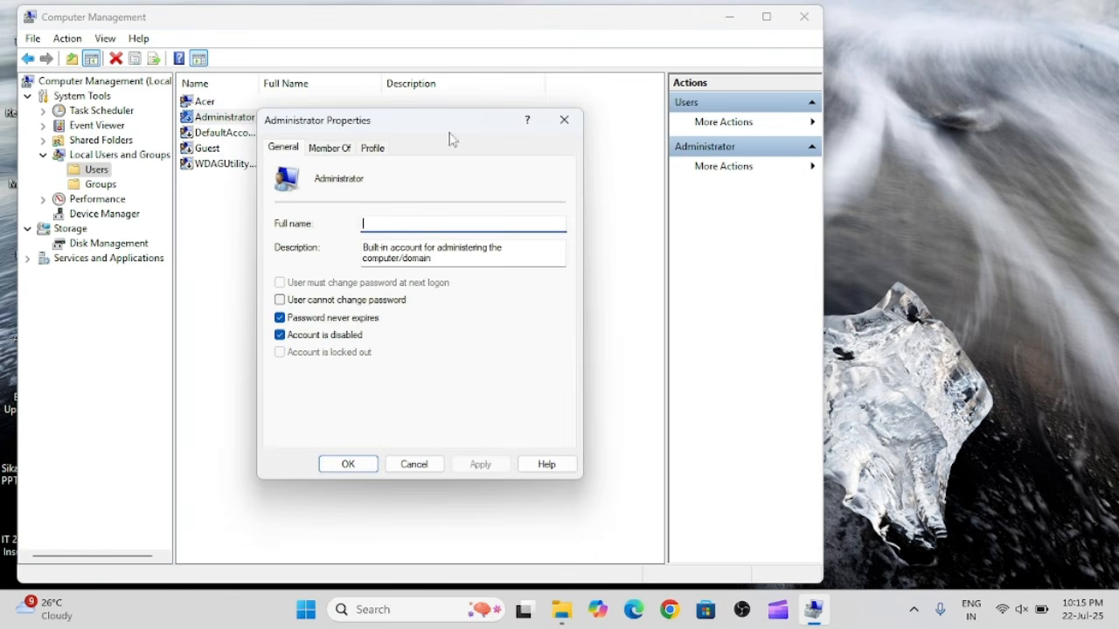
pyautogui.click(335, 151)
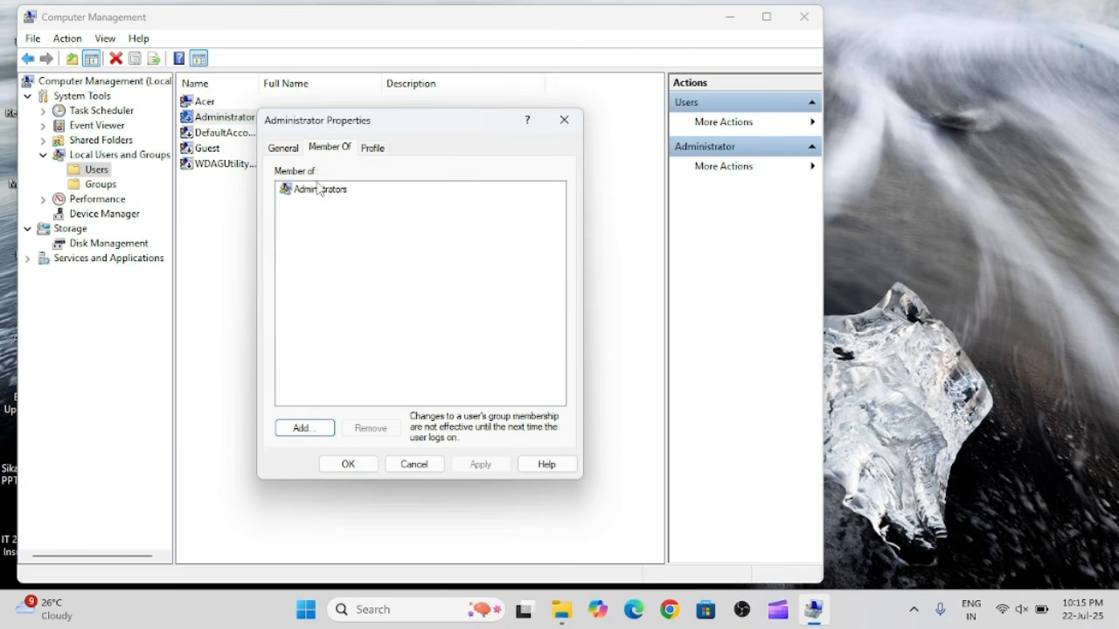
pyautogui.click(277, 143)
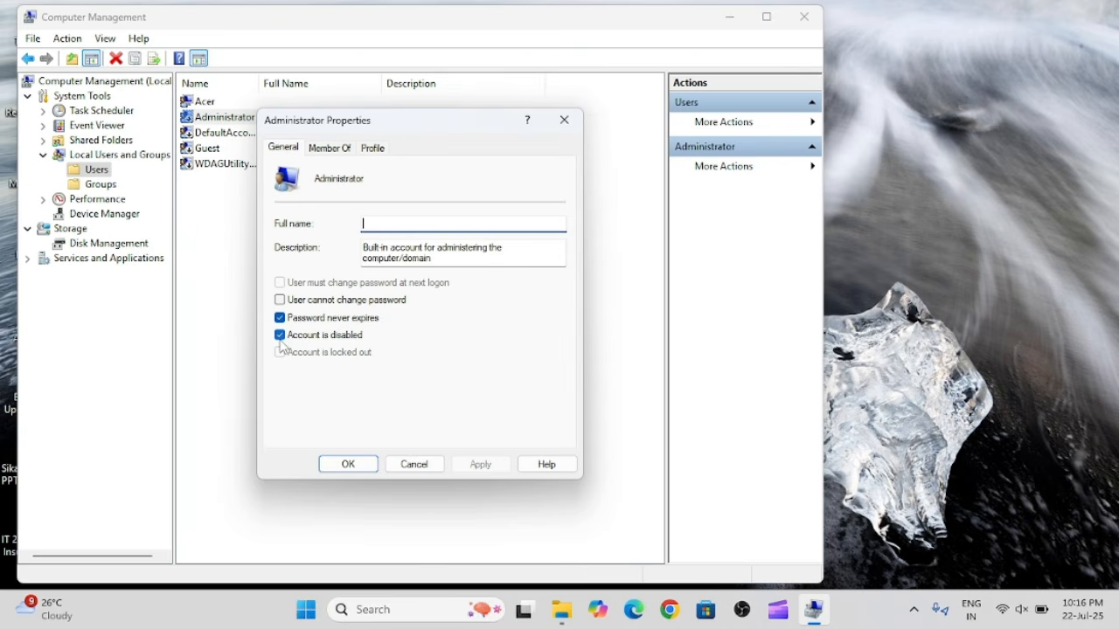
pyautogui.click(280, 339)
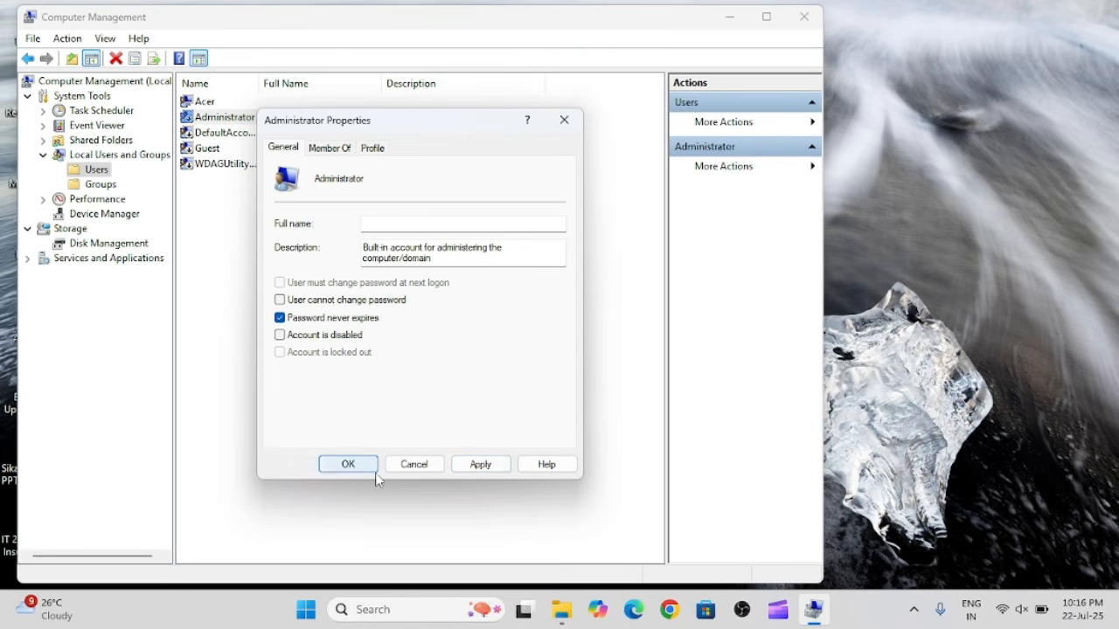
pyautogui.click(565, 122)
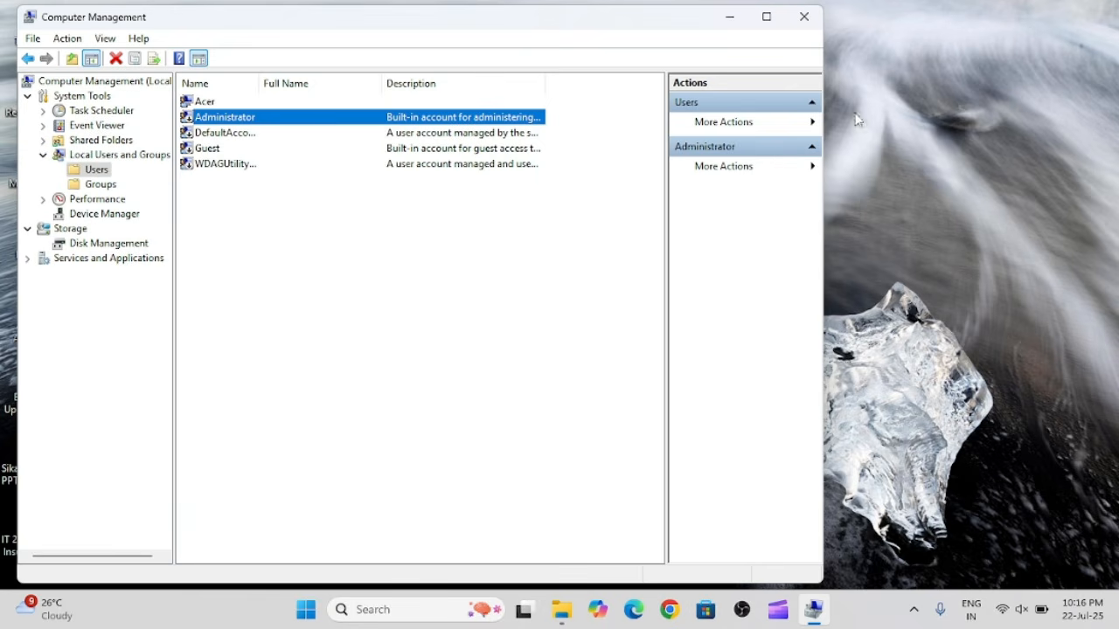
pyautogui.click(804, 18)
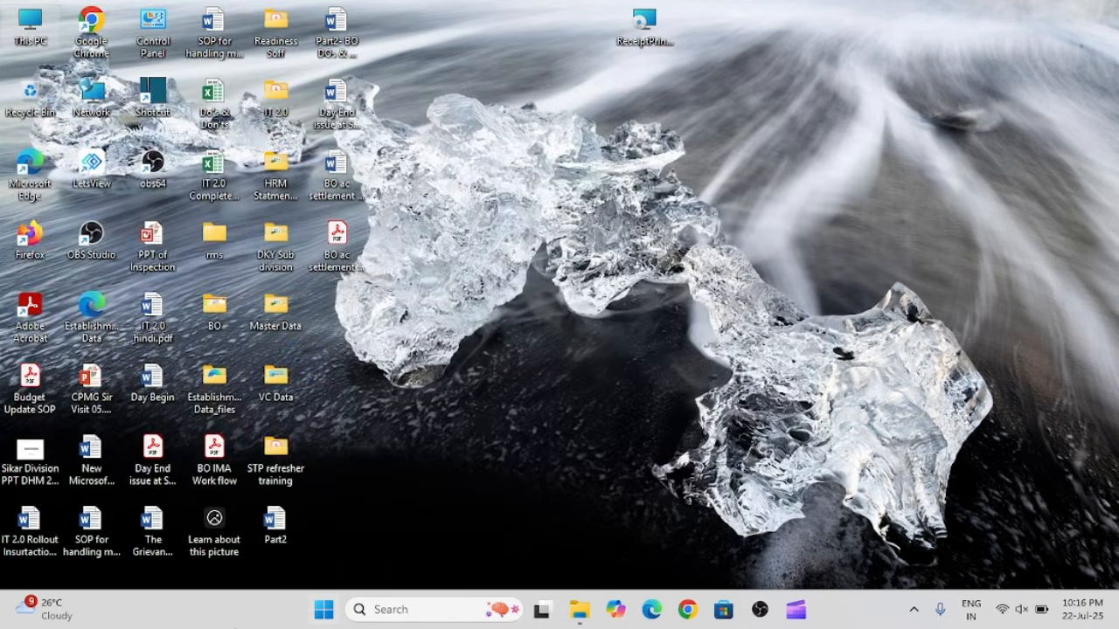
pyautogui.click(324, 611)
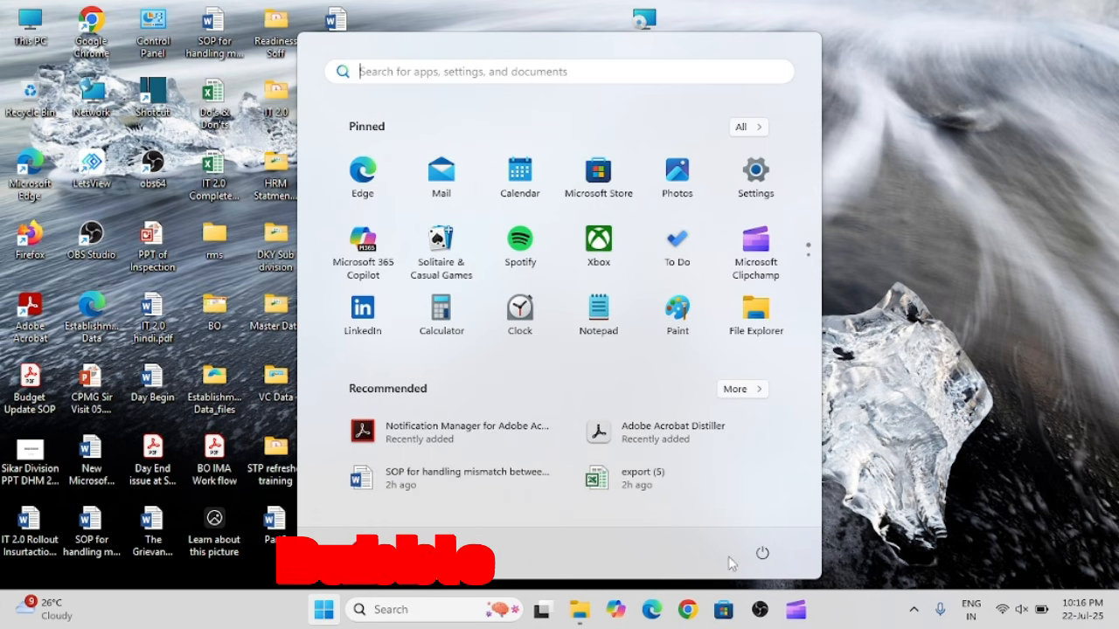
pyautogui.click(763, 553)
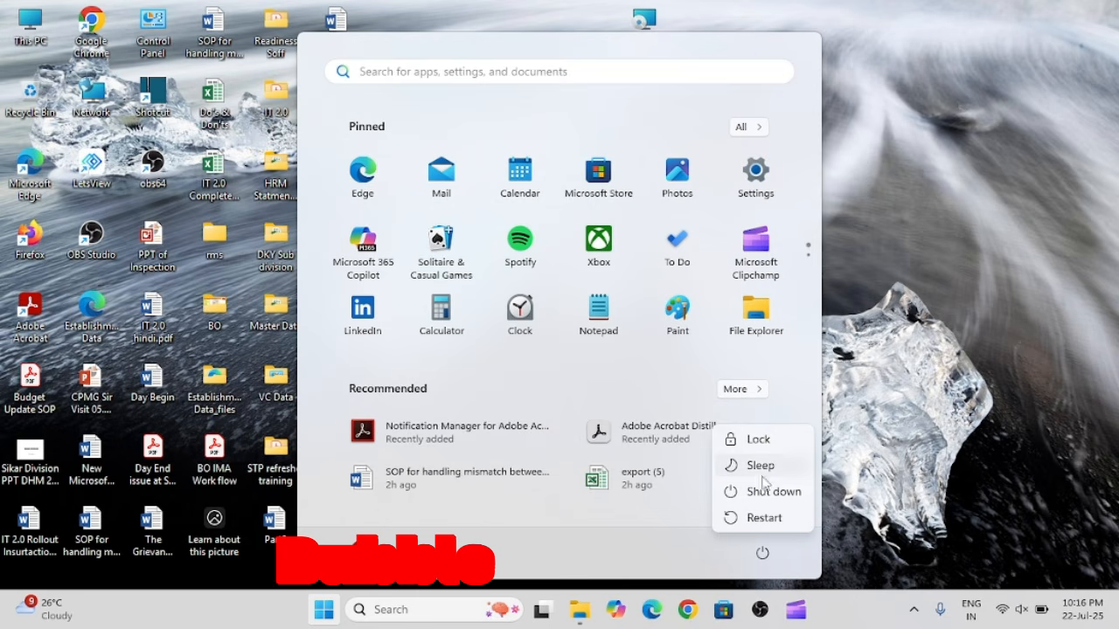
pyautogui.click(917, 299)
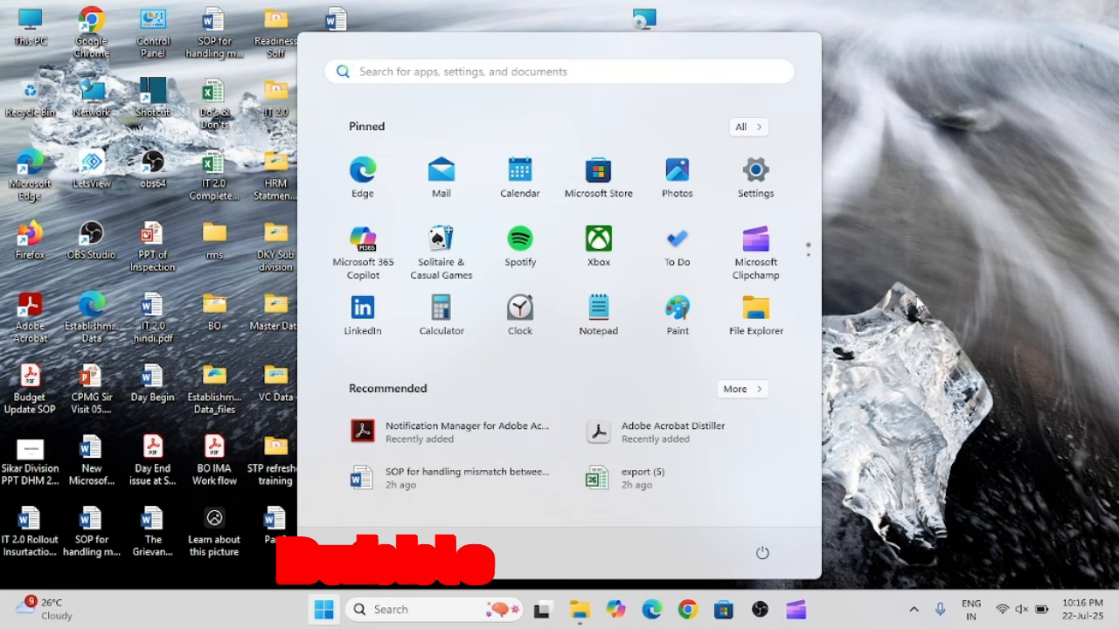
pyautogui.click(889, 244)
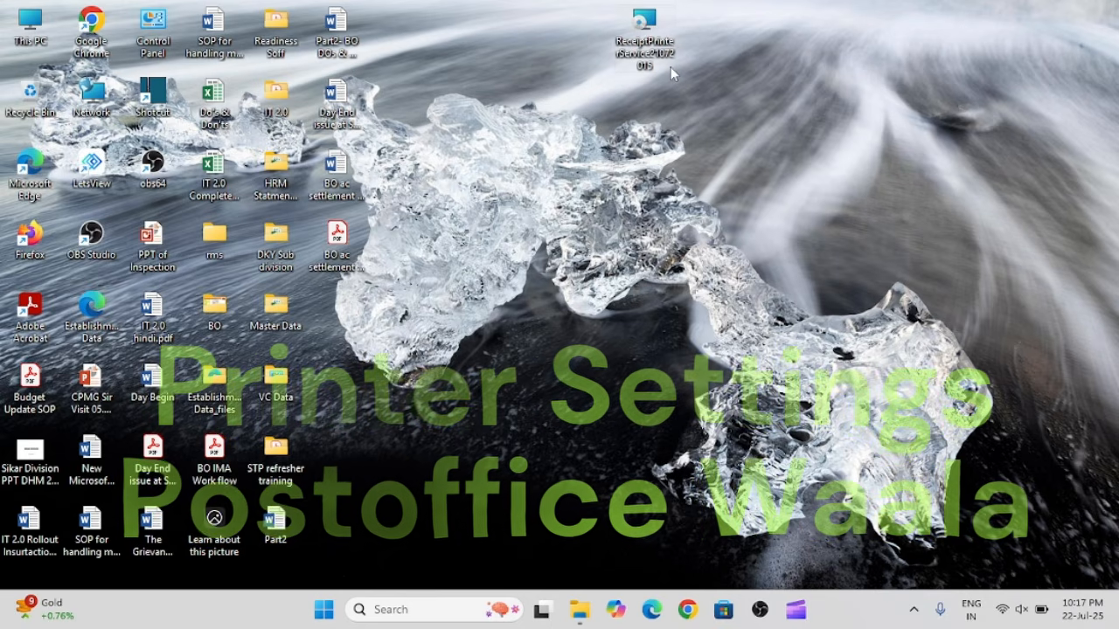
# Install the ReceiptPrinterService21072015 package from the desktop, choosing to run it anyway past the SmartScreen block.
pyautogui.moveTo(671, 67)
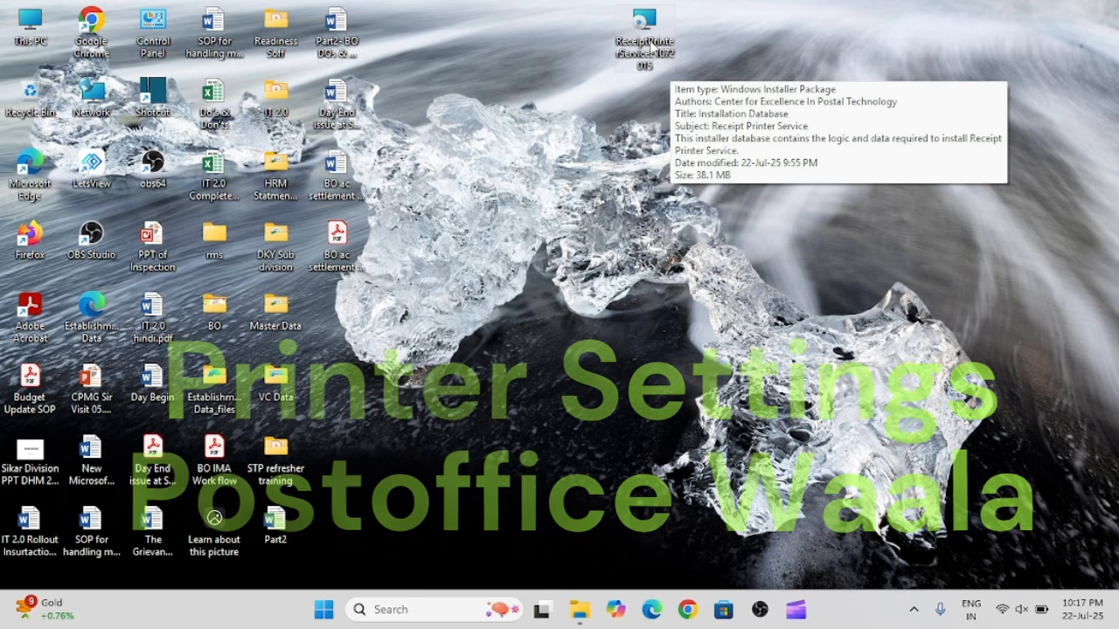
pyautogui.click(652, 48)
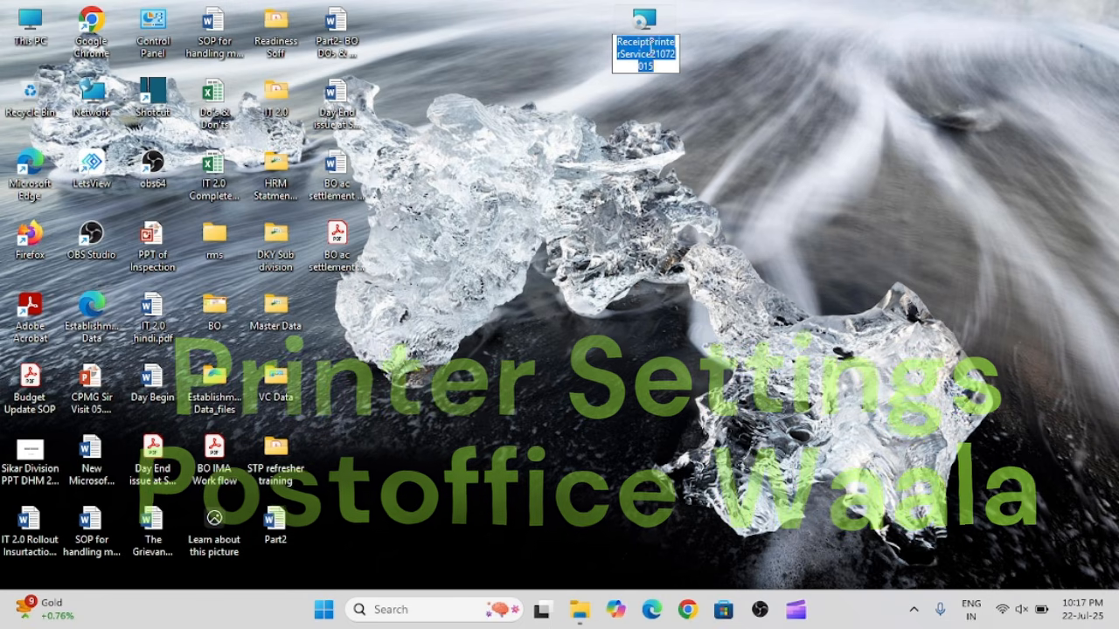
pyautogui.click(710, 53)
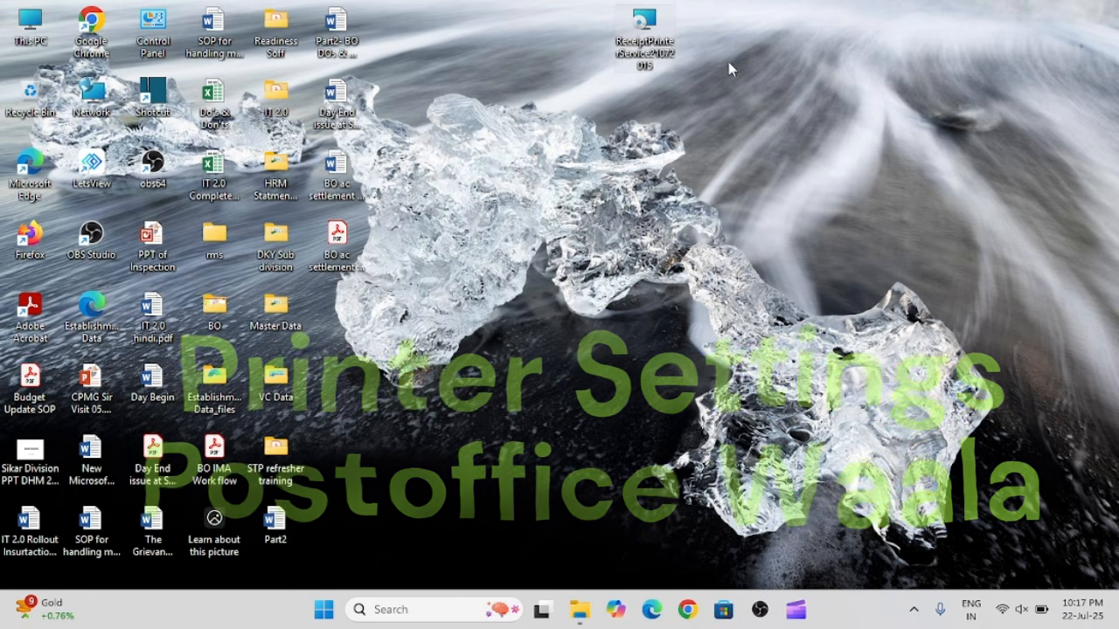
pyautogui.rightClick(640, 35)
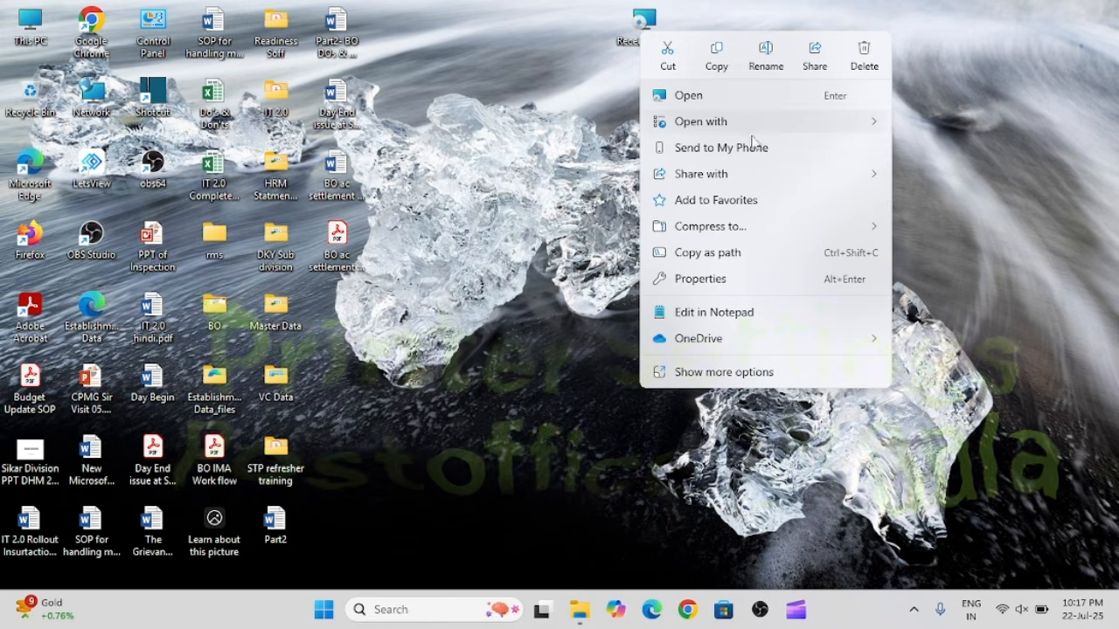
pyautogui.click(734, 372)
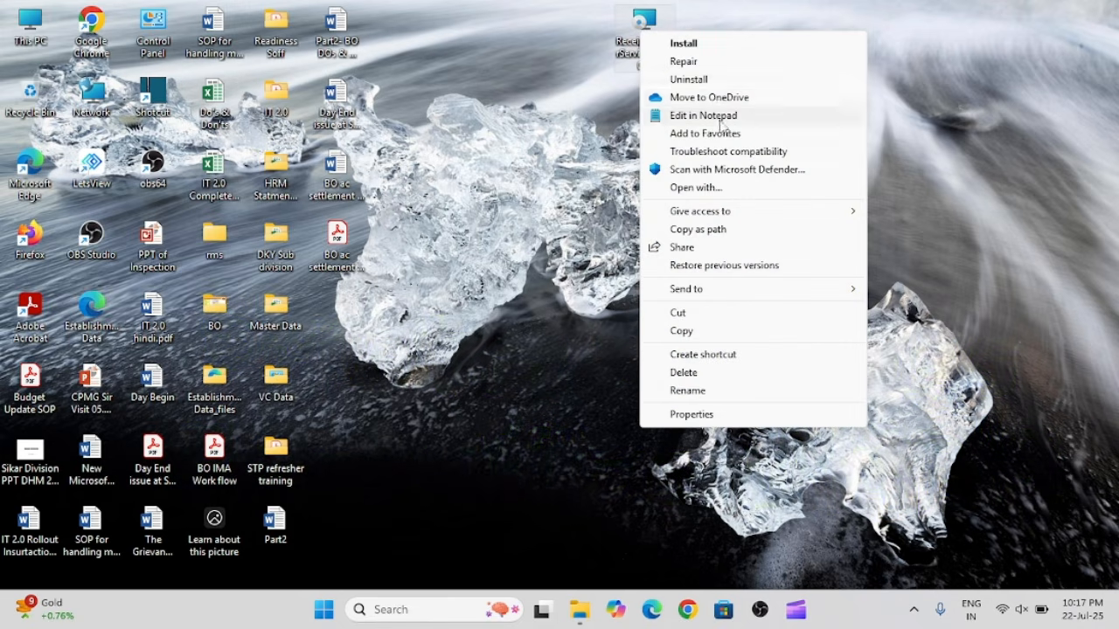
pyautogui.click(691, 44)
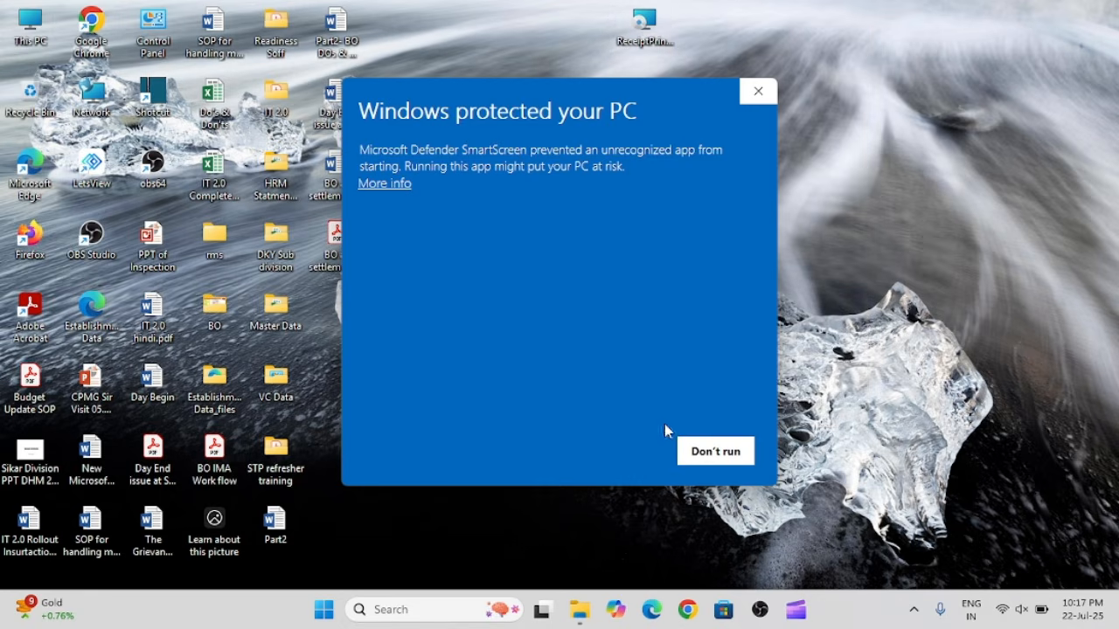
pyautogui.click(382, 185)
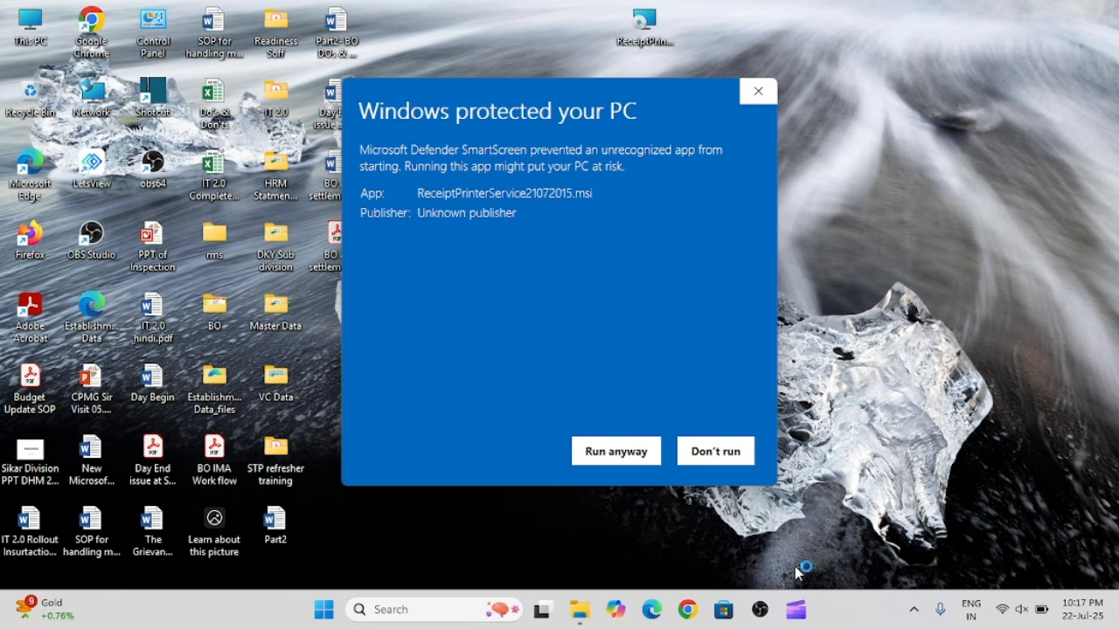
pyautogui.click(628, 454)
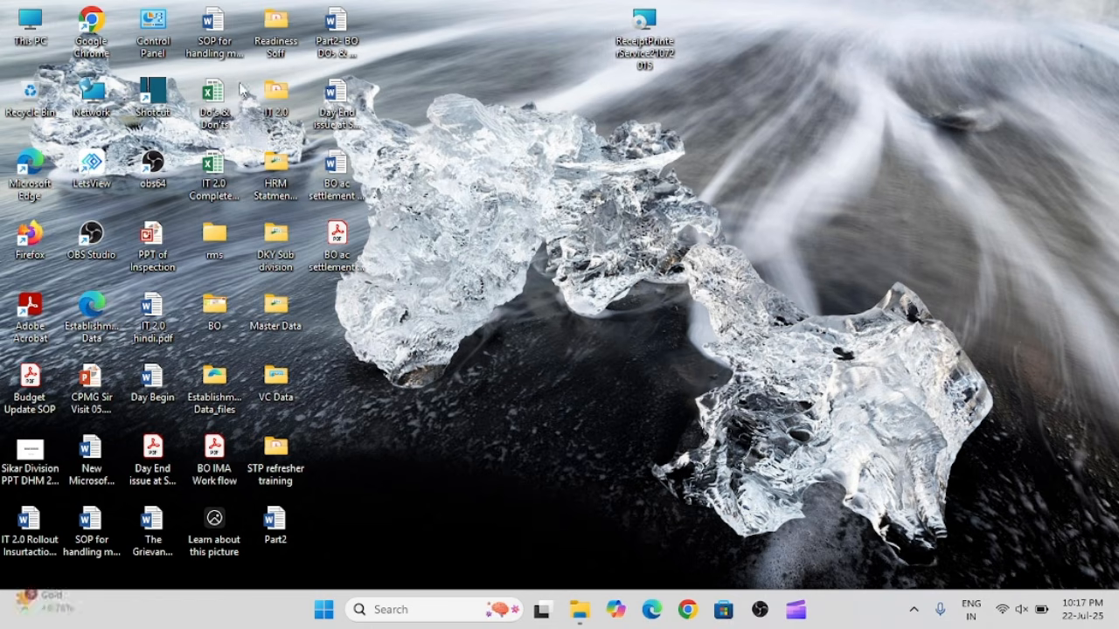
# Open the classic Devices and Printers window from Control Panel, going through the device settings' More devices and printer settings.
pyautogui.doubleClick(154, 39)
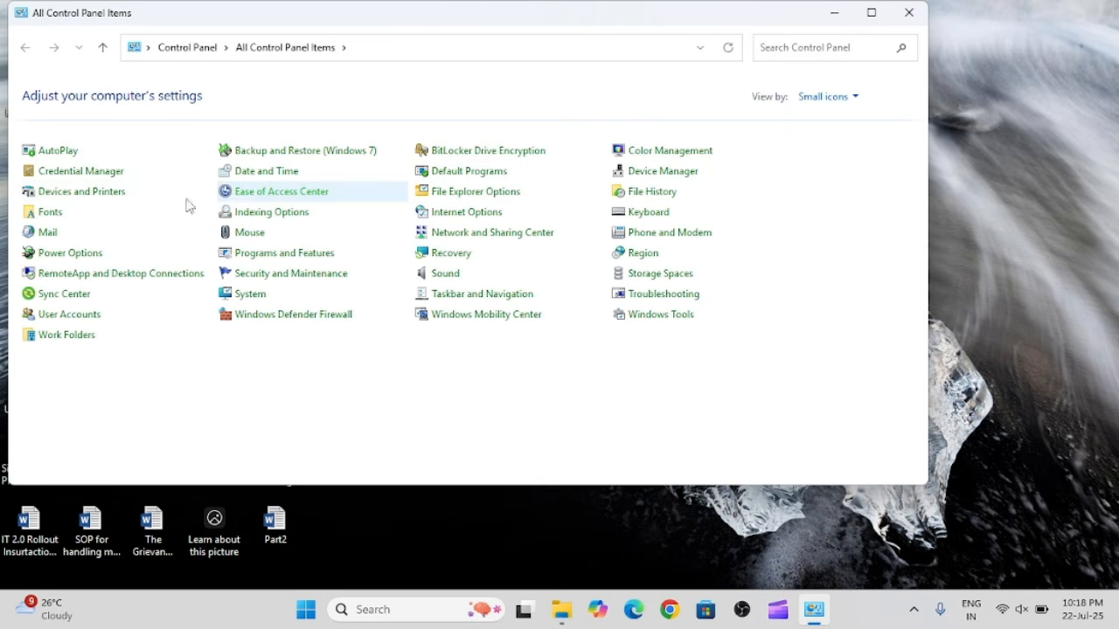
pyautogui.click(92, 194)
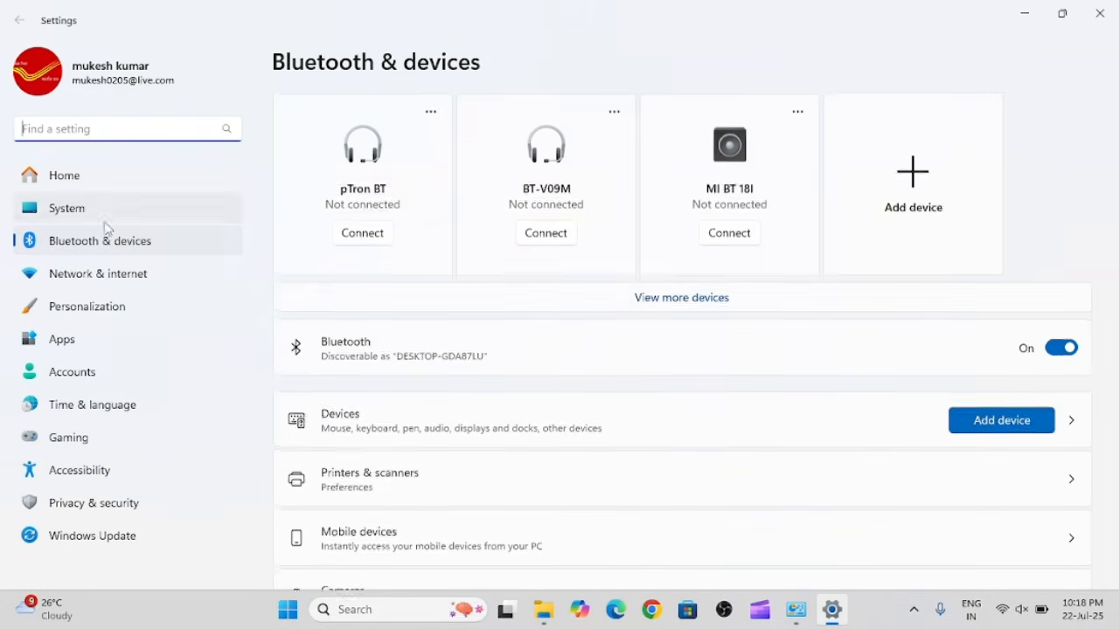
pyautogui.scroll(-2, 604, 332)
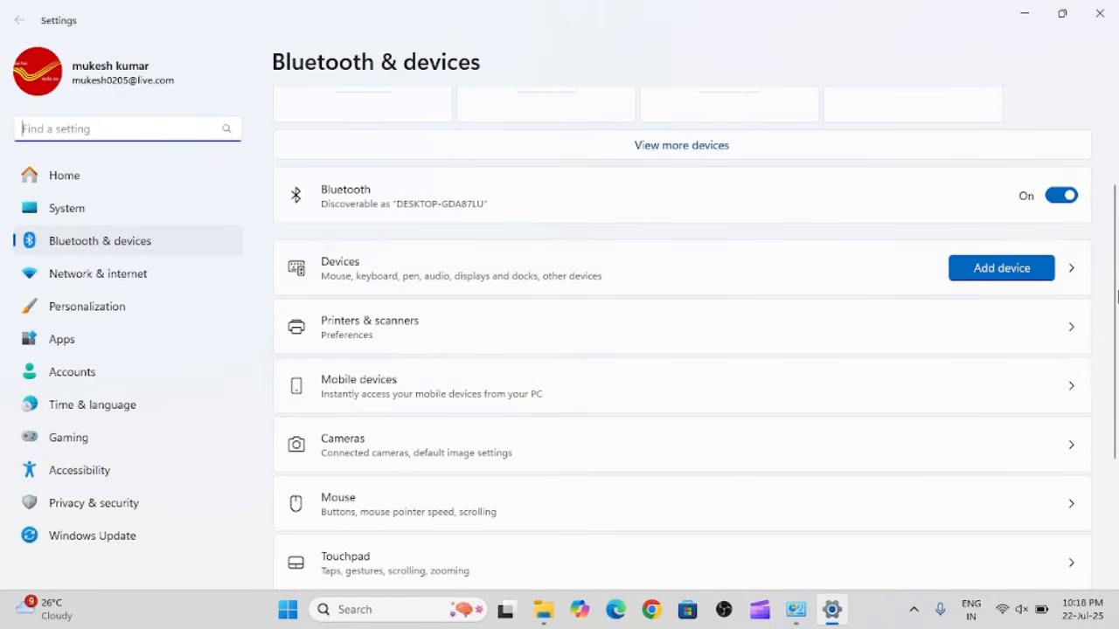
pyautogui.click(1074, 272)
pyautogui.scroll(-1, 676, 342)
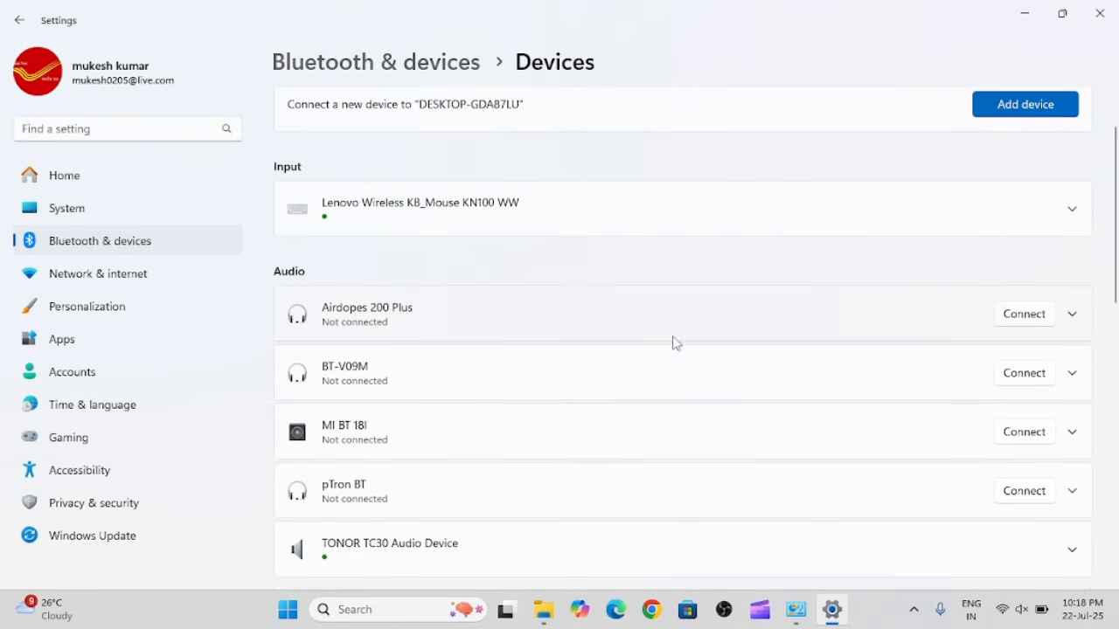
pyautogui.scroll(-5, 675, 342)
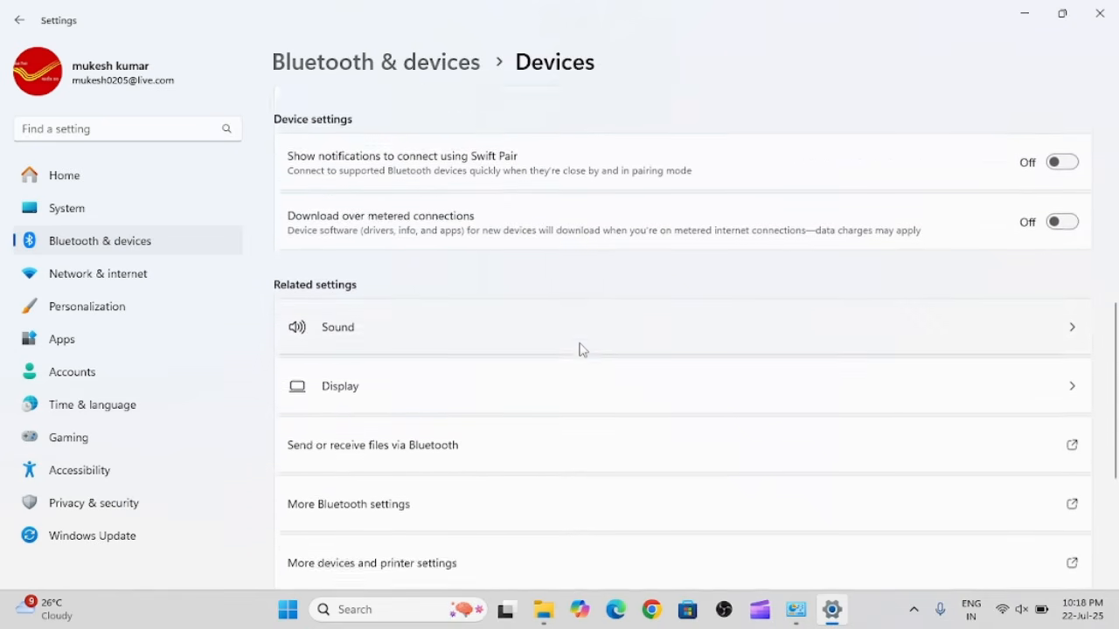
pyautogui.scroll(-1, 581, 350)
pyautogui.click(392, 454)
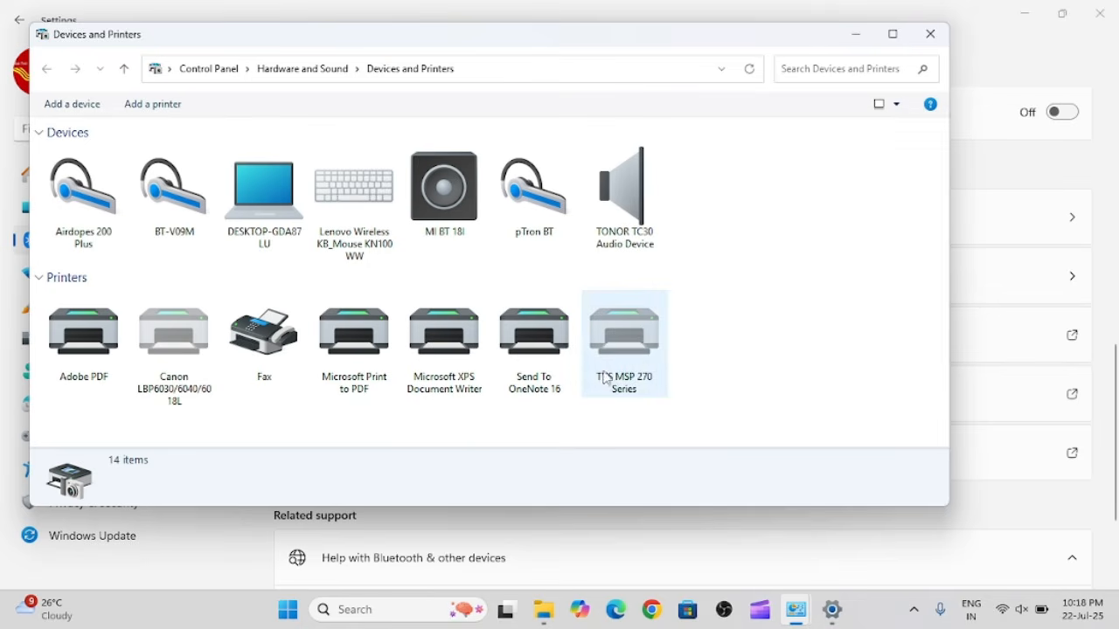
# Locate the TVS MSP 270 Series printer and maximize the Devices and Printers window.
pyautogui.click(650, 355)
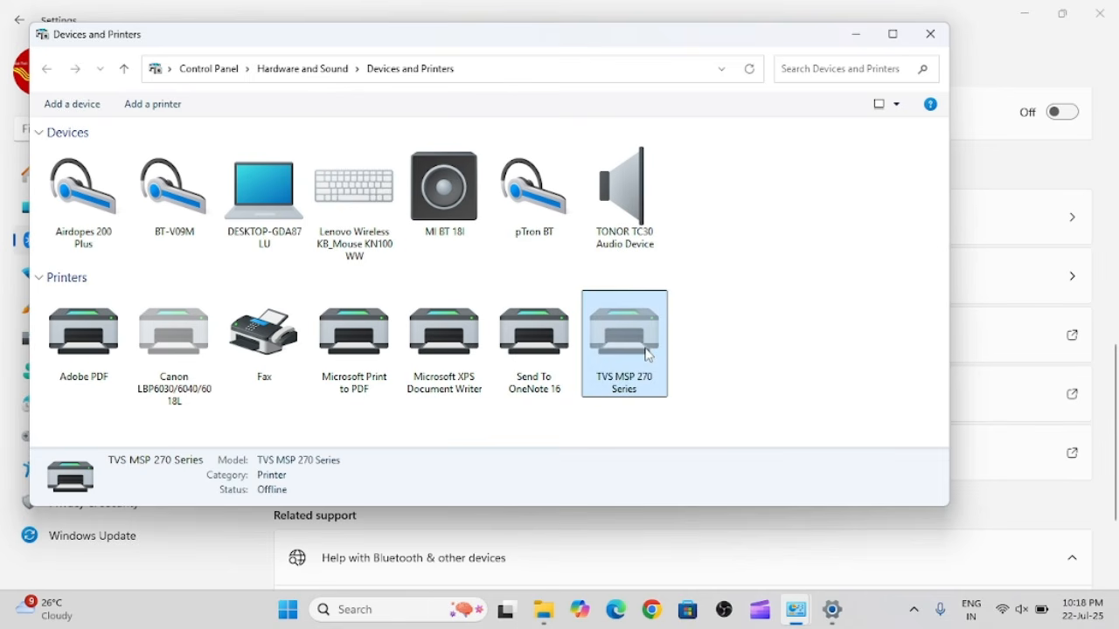
pyautogui.click(760, 371)
pyautogui.click(892, 35)
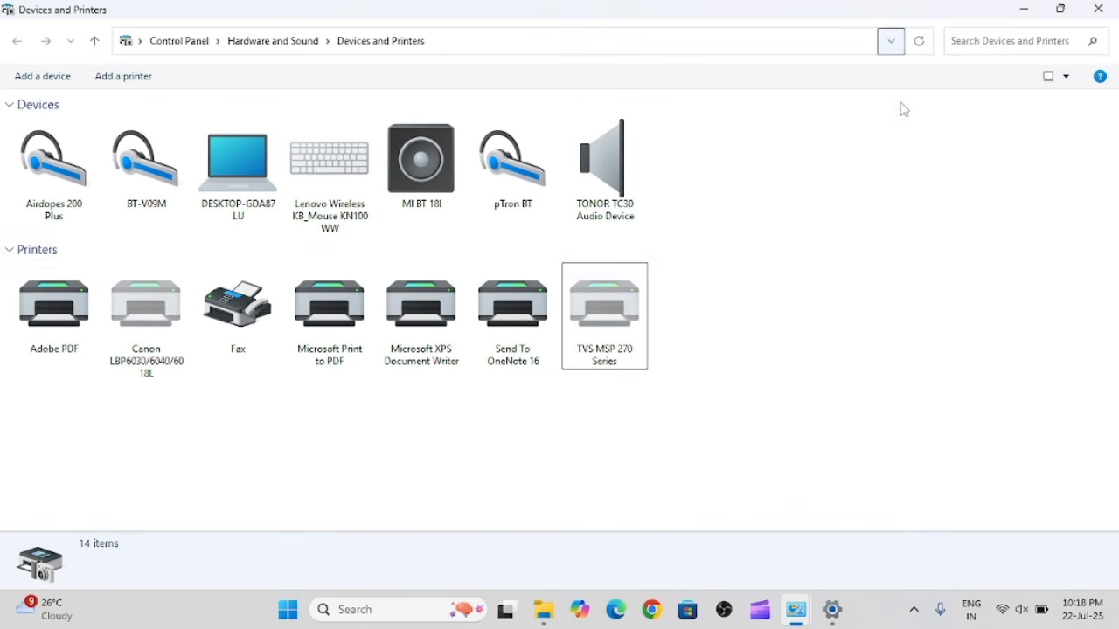
pyautogui.click(628, 336)
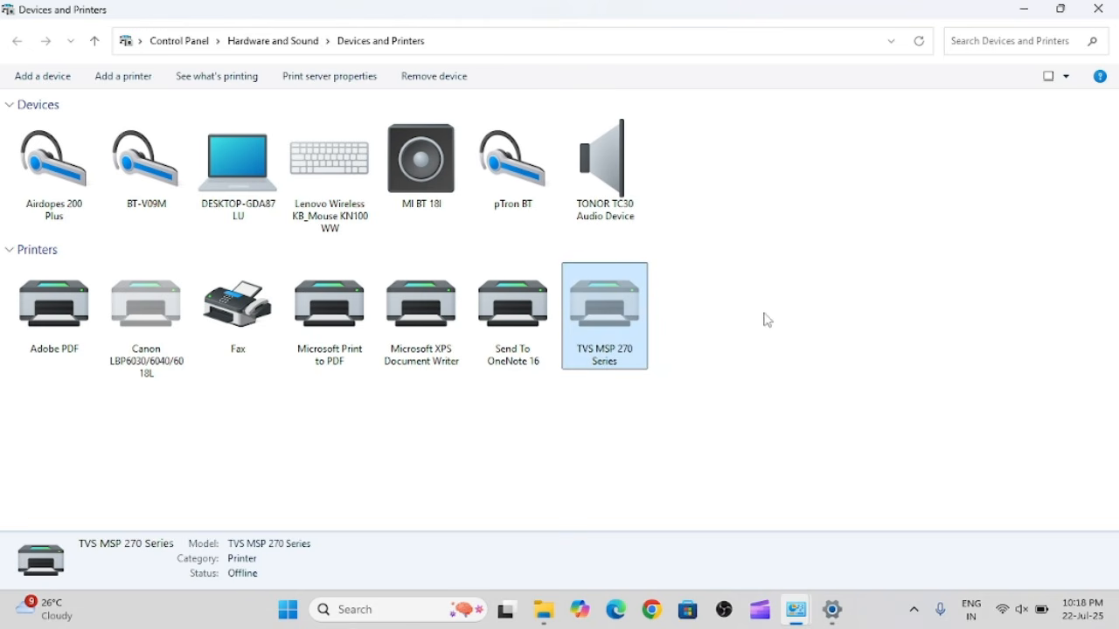
pyautogui.click(768, 320)
pyautogui.click(644, 342)
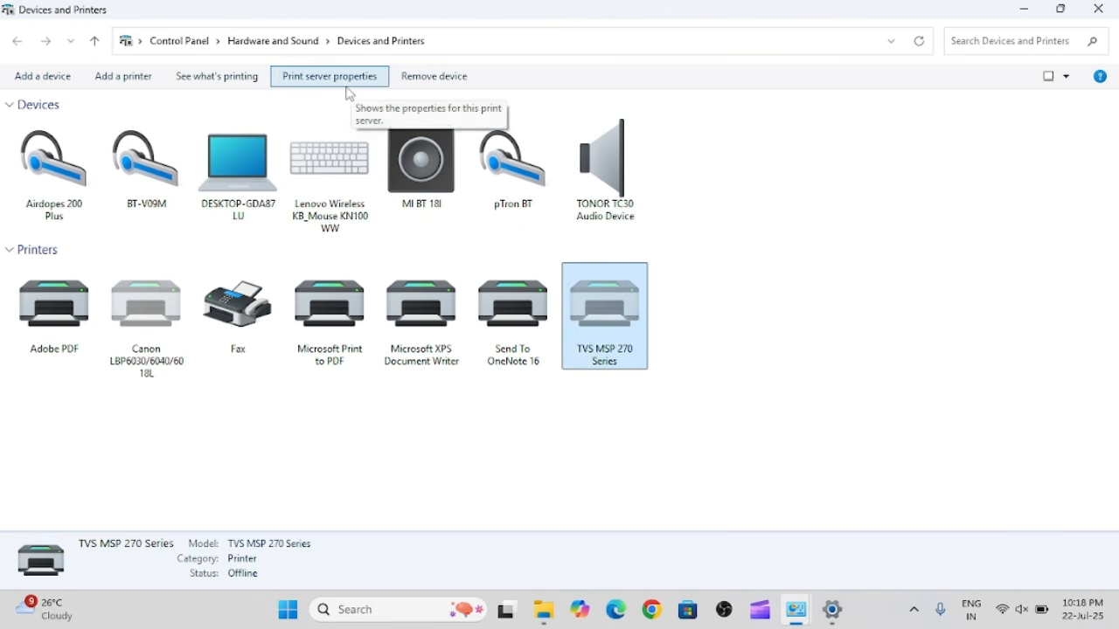
pyautogui.click(825, 350)
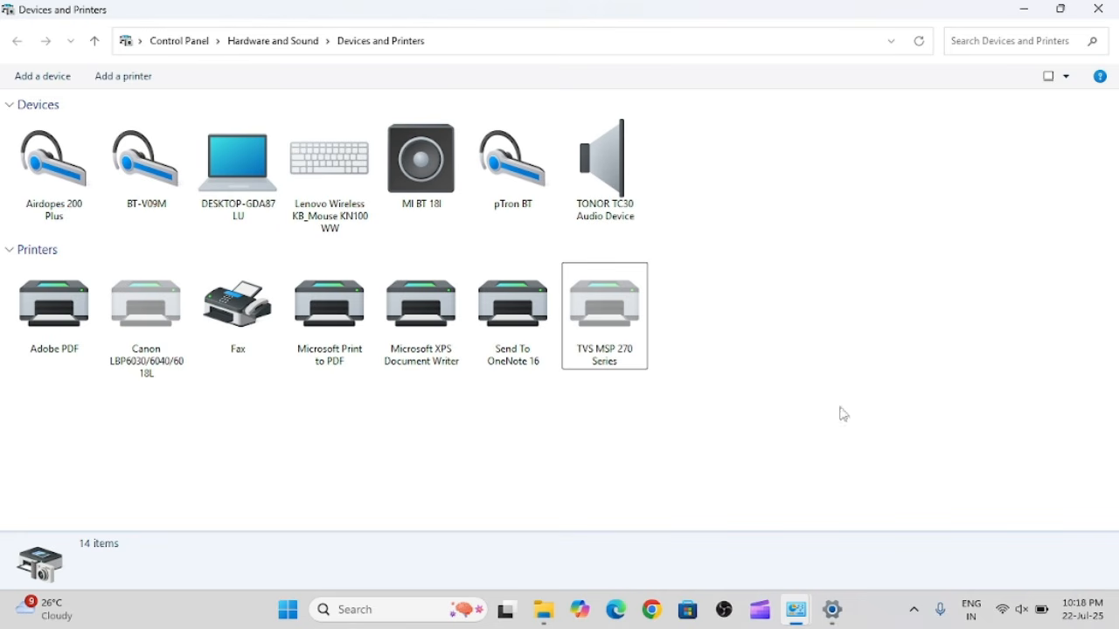
# Open the print server properties for the TVS MSP 270 Series printer and start a new form named "mpcm receipt".
pyautogui.click(623, 316)
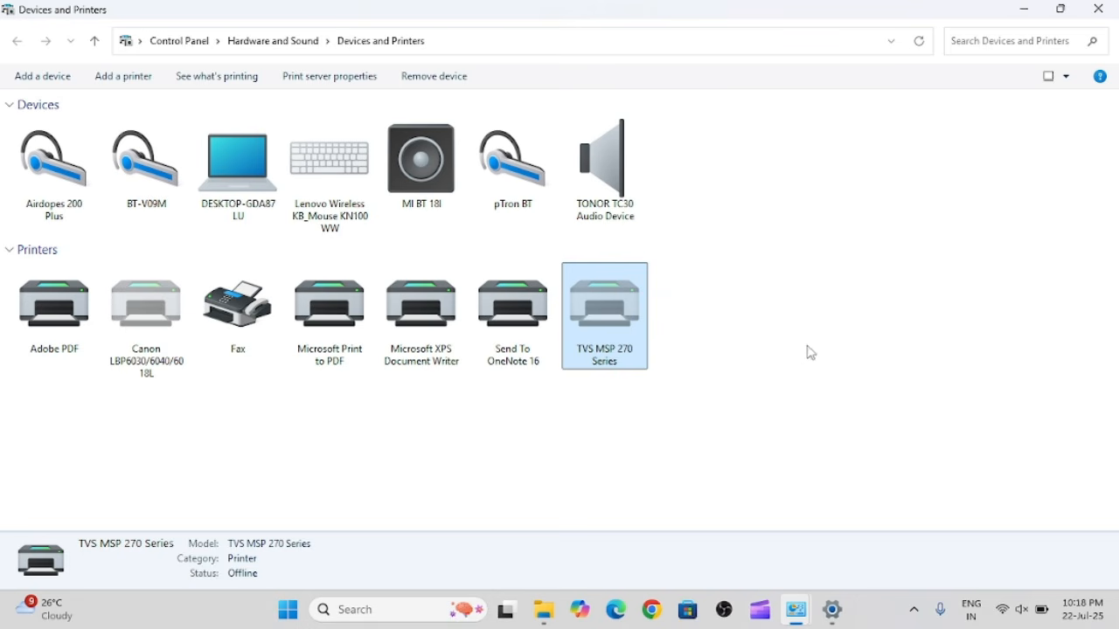
pyautogui.click(341, 79)
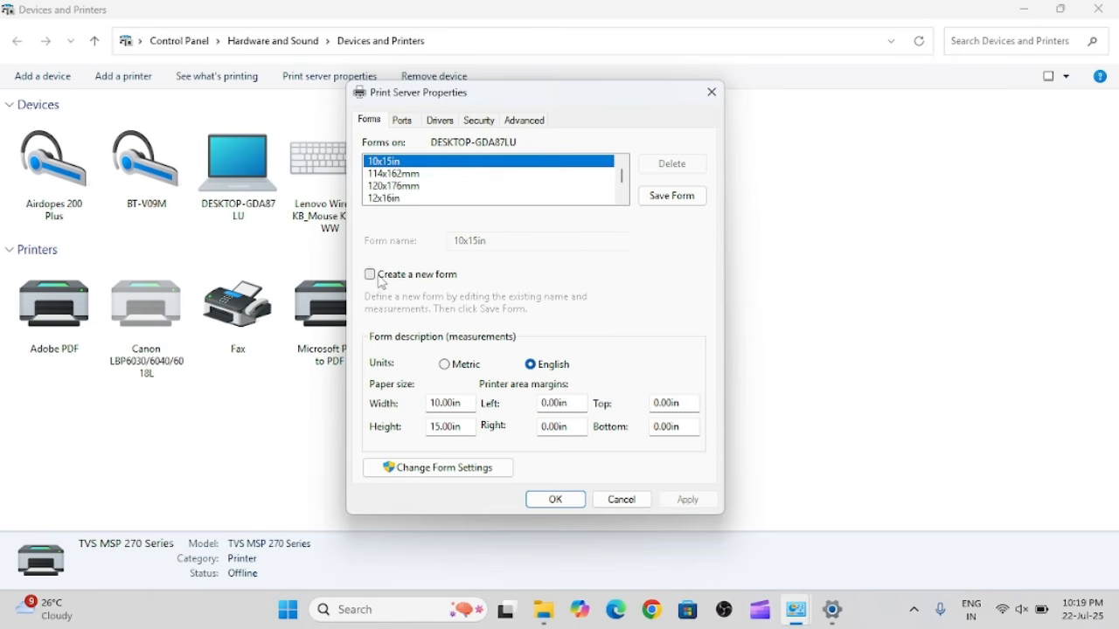
pyautogui.click(371, 275)
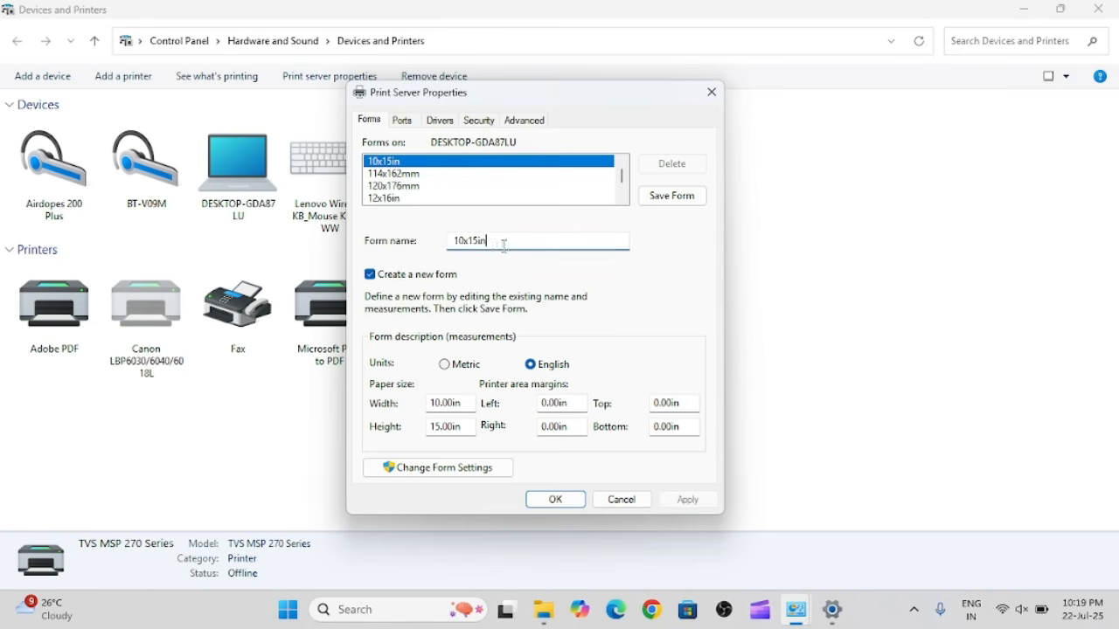
pyautogui.moveTo(511, 250); pyautogui.dragTo(396, 253)
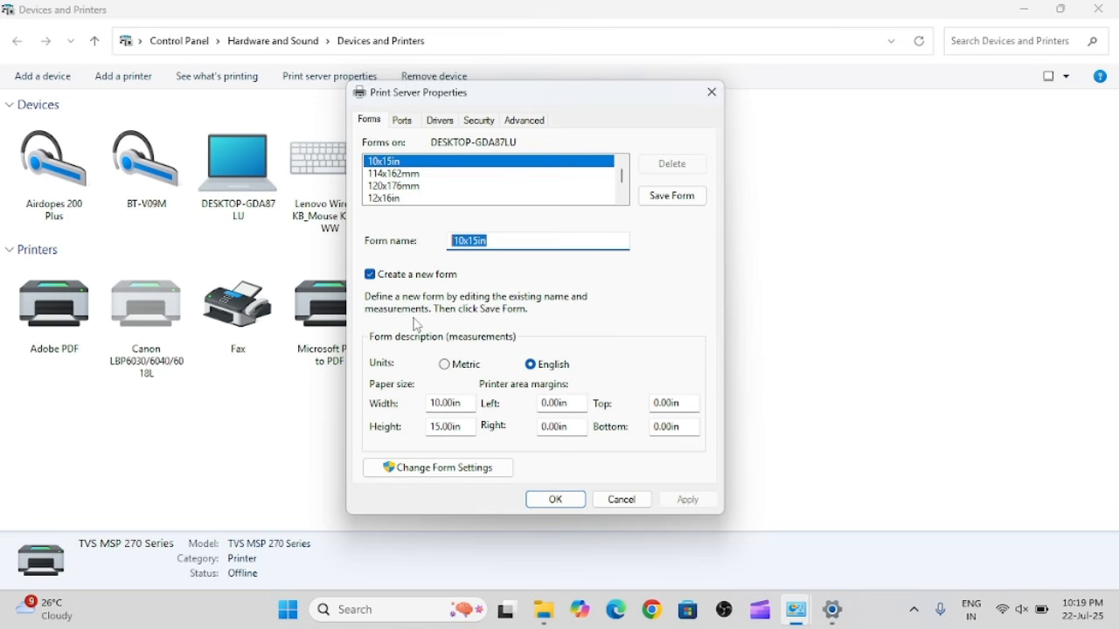
pyautogui.write('mpcm receipt')
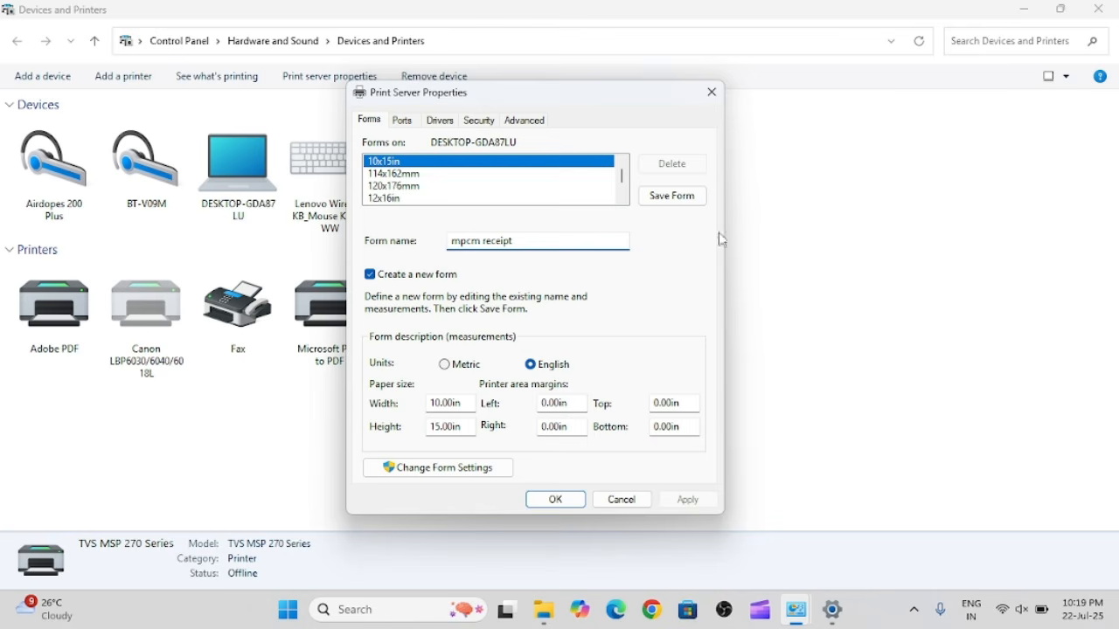
# Switch the new form's units to Metric and set its paper size to 17.00 cm wide and 5.10 cm high.
pyautogui.click(445, 365)
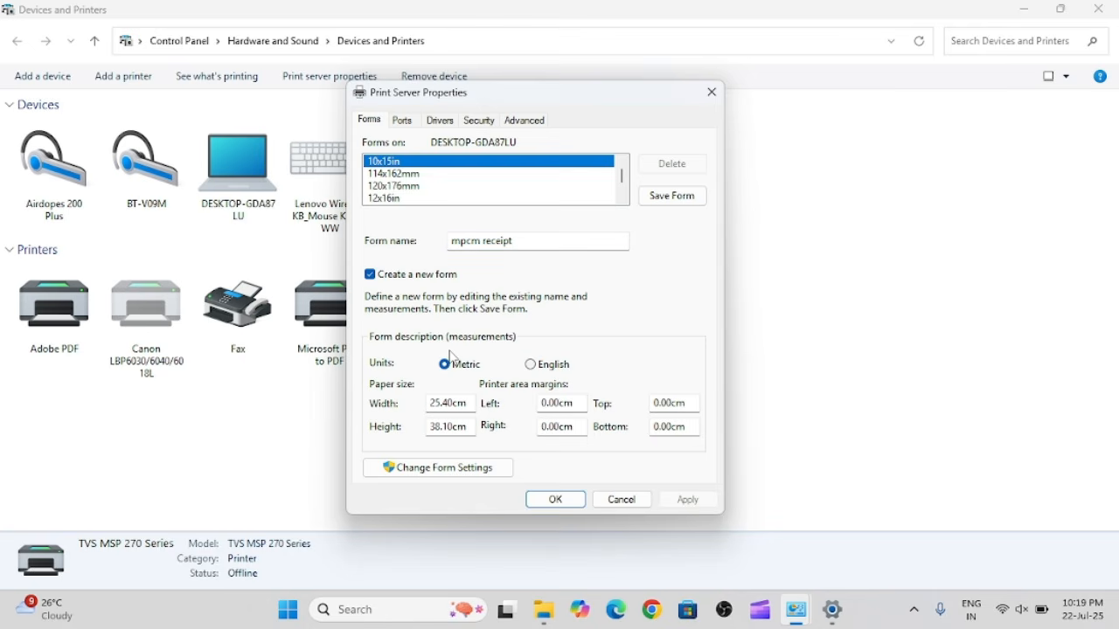
pyautogui.click(430, 404)
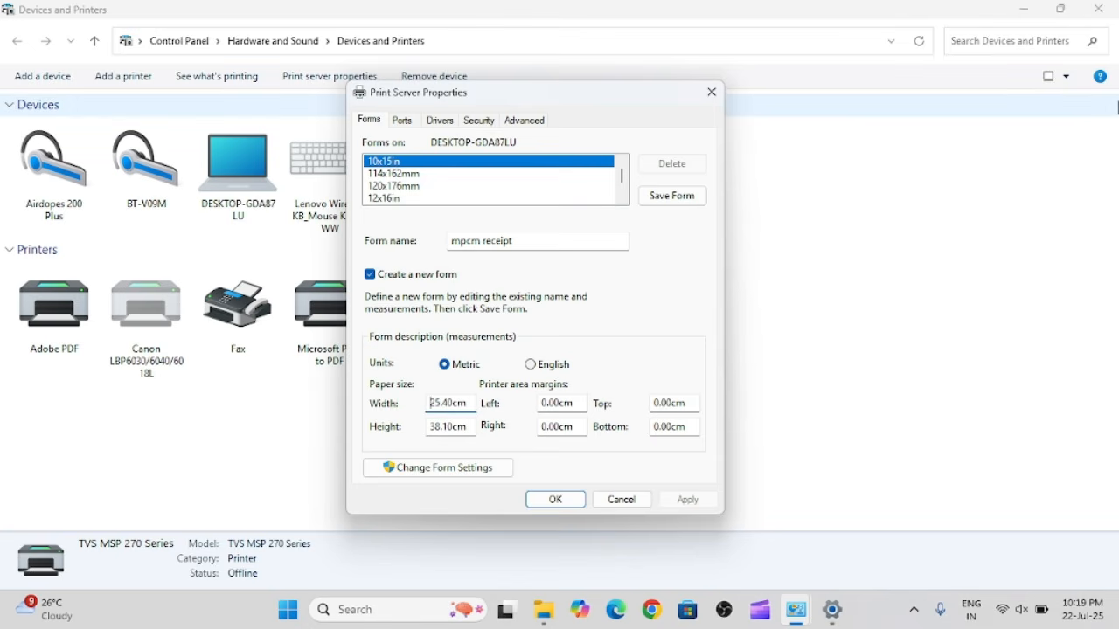
pyautogui.press('Delete')
pyautogui.press('Delete')
pyautogui.press('Delete')
pyautogui.write('17')
pyautogui.press('BackSpace')
pyautogui.write('0')
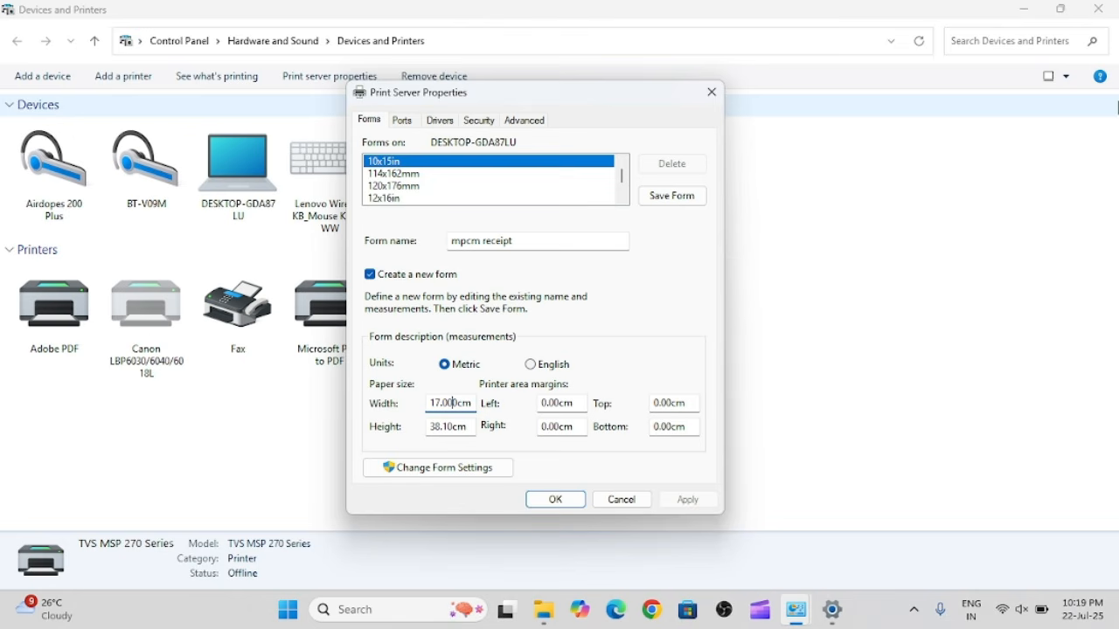
pyautogui.click(441, 428)
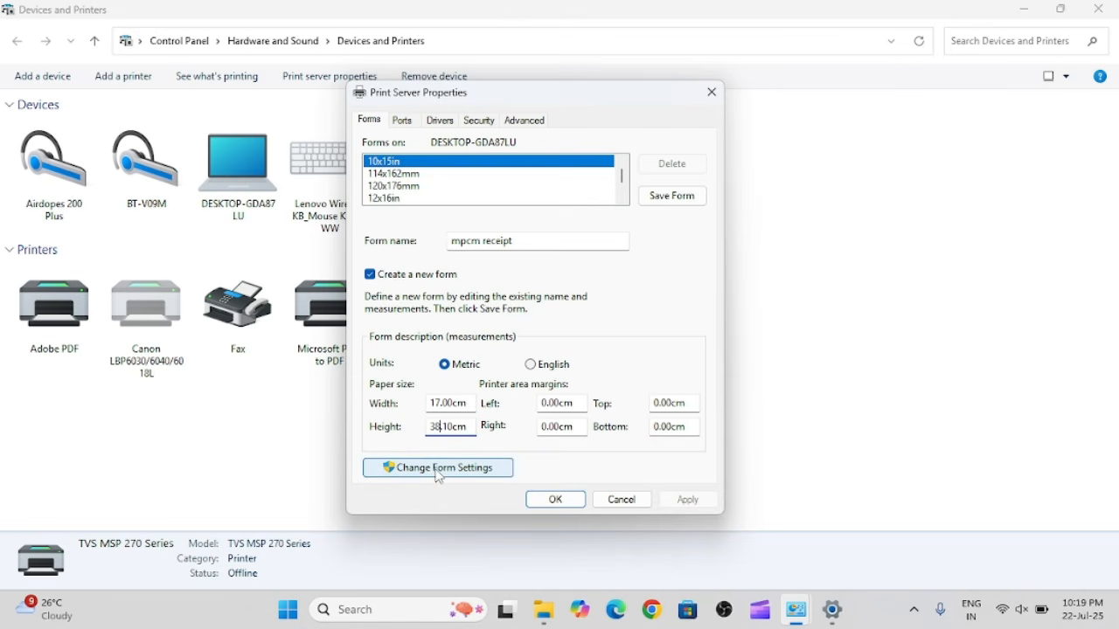
pyautogui.press('BackSpace')
pyautogui.press('BackSpace')
pyautogui.press('BackSpace')
pyautogui.write('5.')
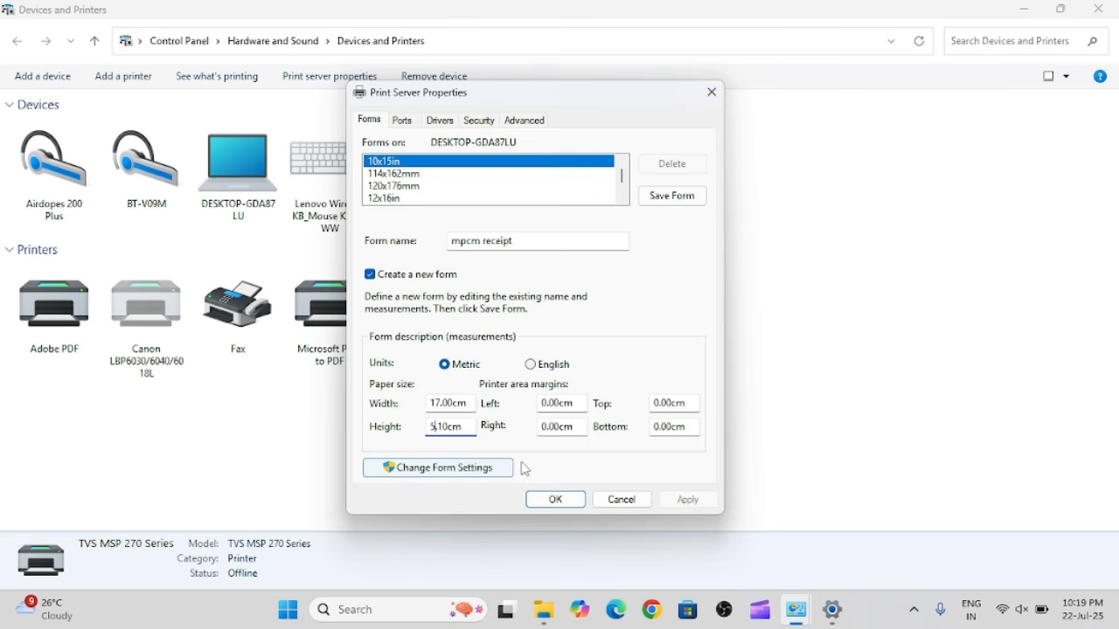
# Set all four printer area margins to 0.02 cm, save the mpcm receipt form, and close the print server properties.
pyautogui.click(558, 401)
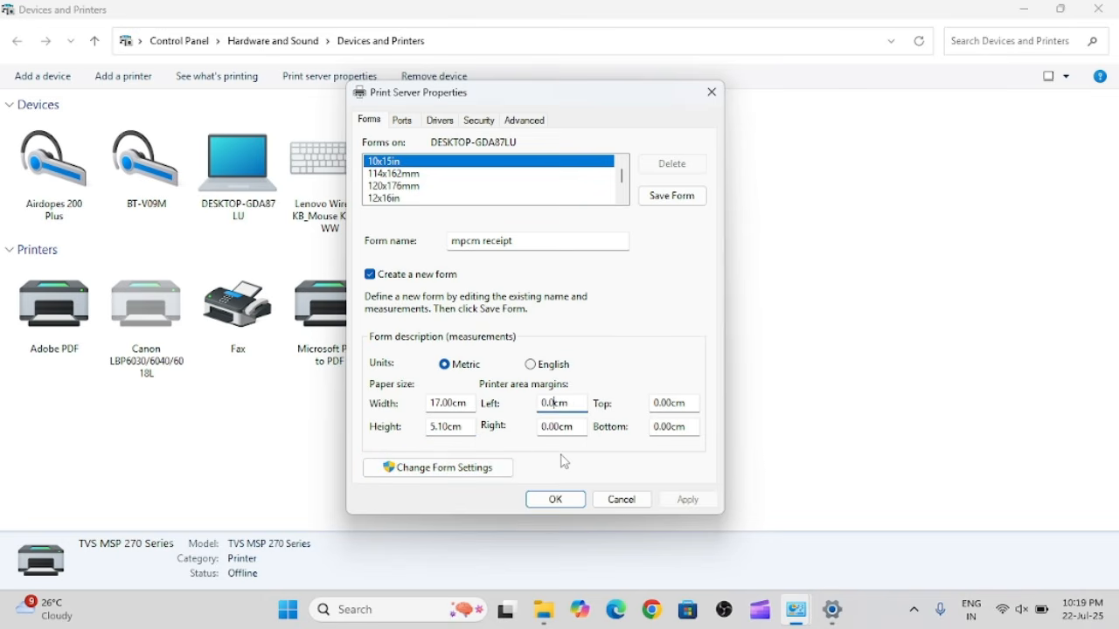
pyautogui.write('2')
pyautogui.click(674, 405)
pyautogui.write('2')
pyautogui.click(555, 426)
pyautogui.click(668, 426)
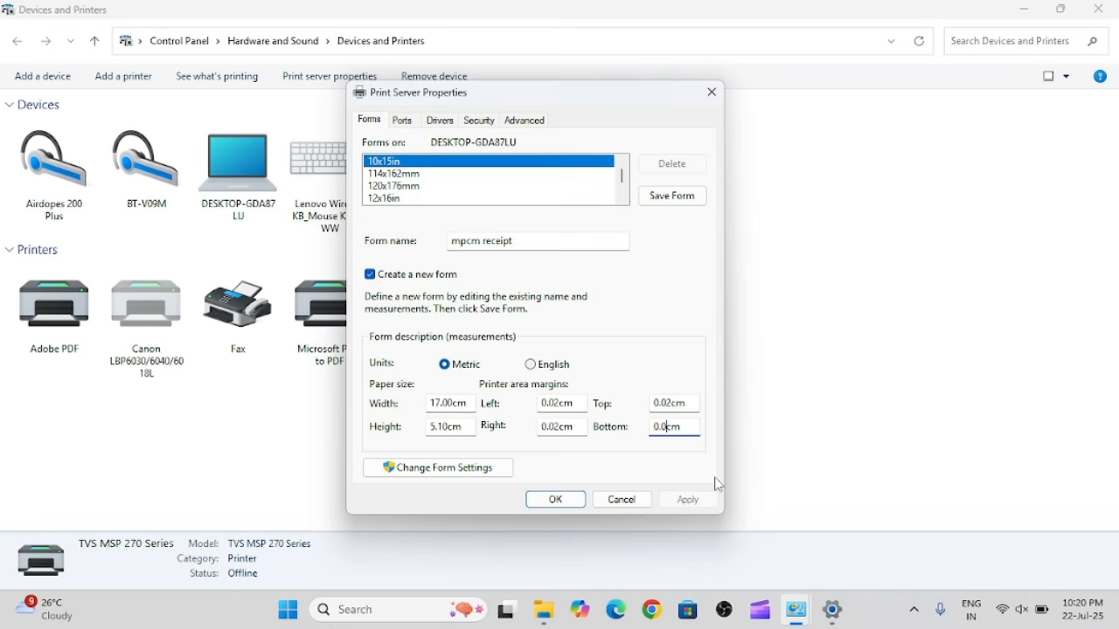
pyautogui.write('2')
pyautogui.click(679, 203)
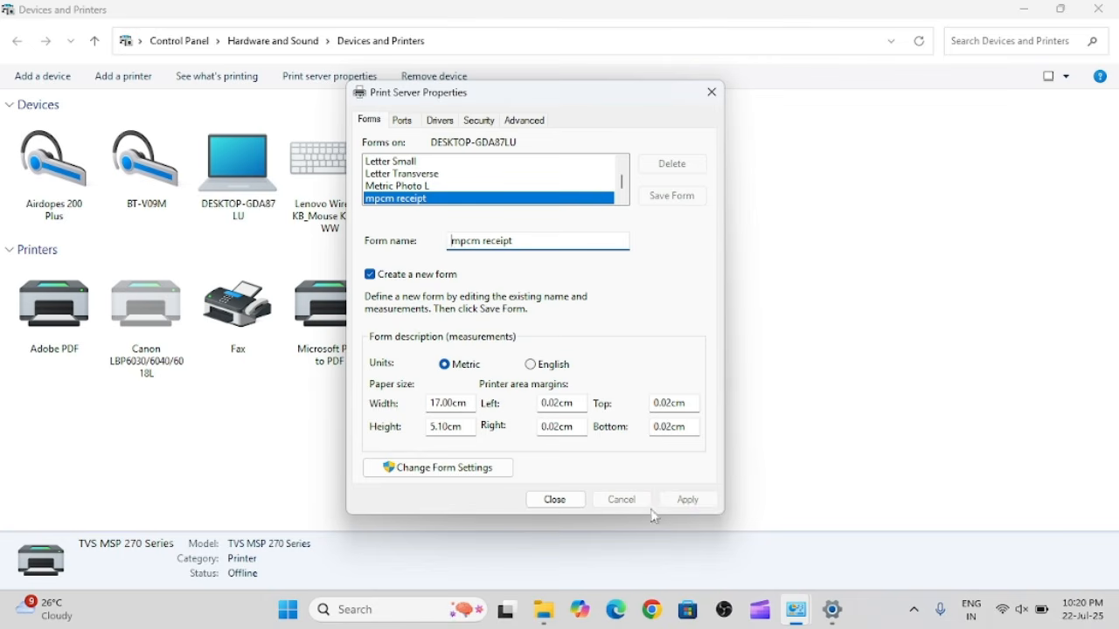
pyautogui.click(560, 504)
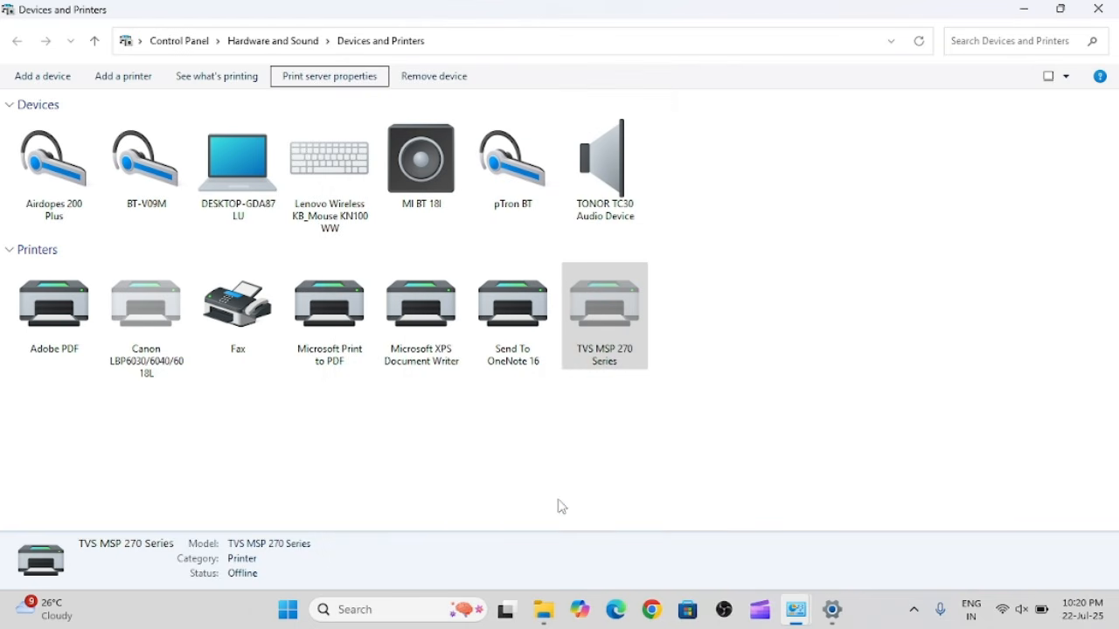
# In the TVS MSP 270 Series printing preferences' advanced options, set the paper size to mpcm receipt.
pyautogui.click(910, 316)
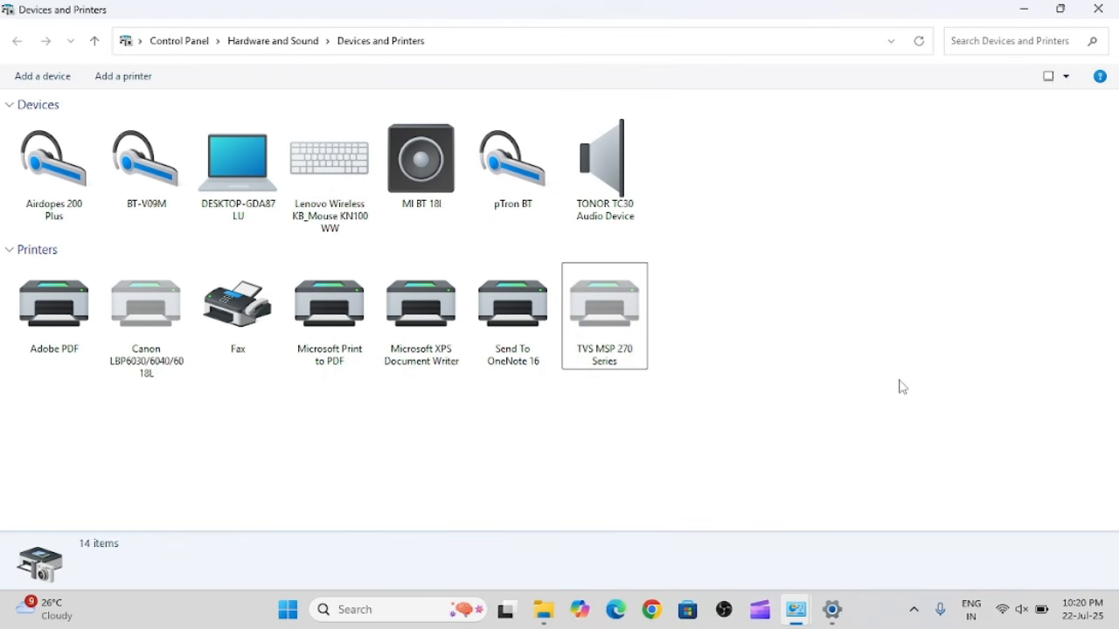
pyautogui.rightClick(603, 323)
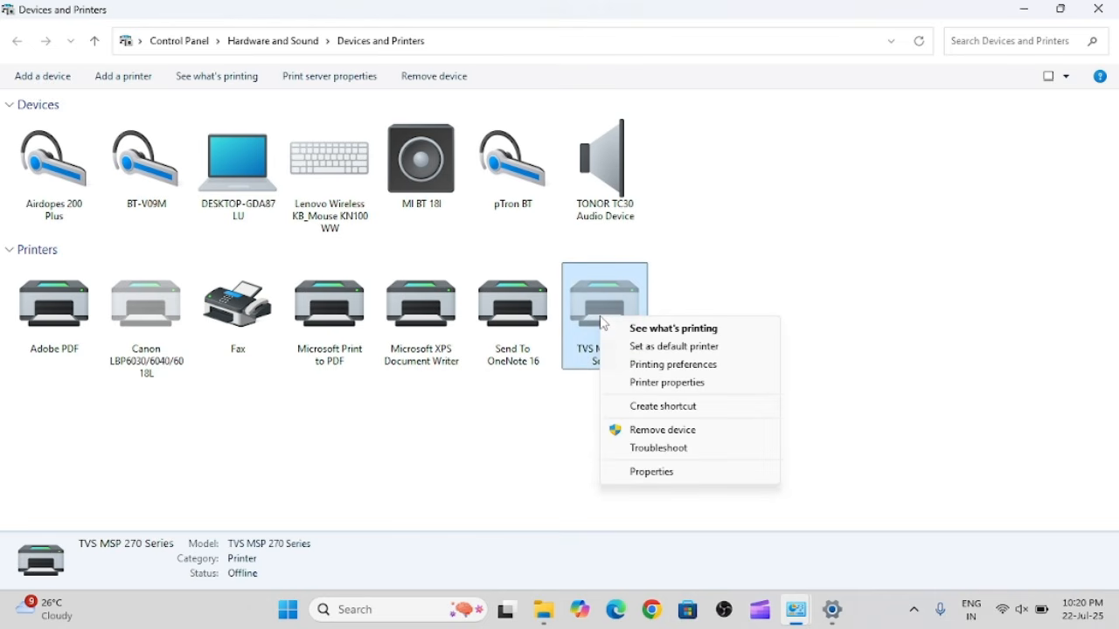
pyautogui.click(668, 385)
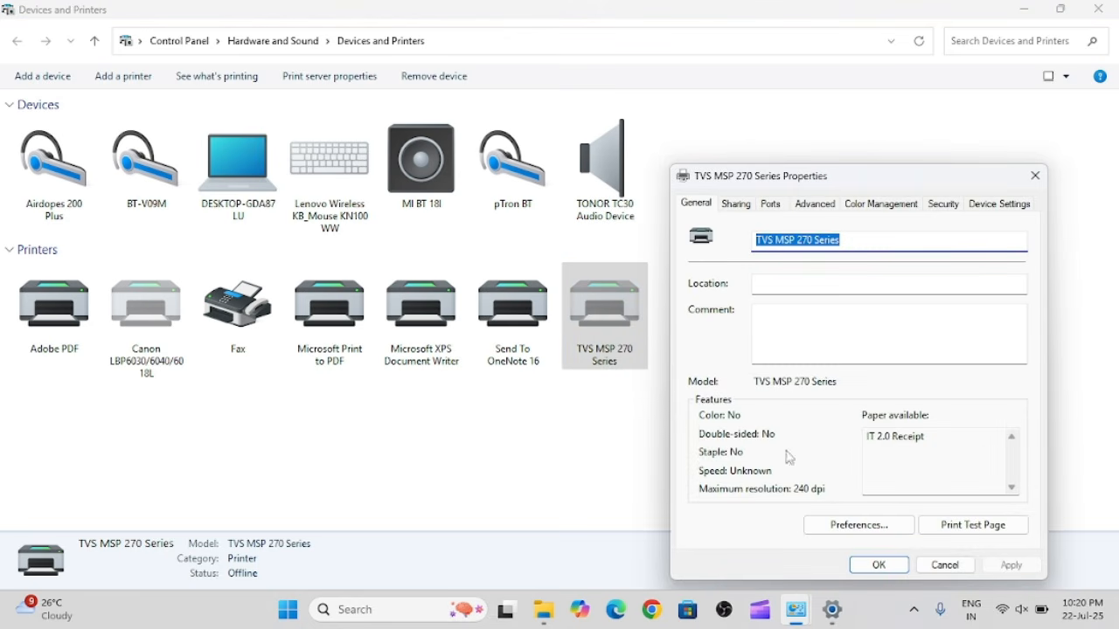
pyautogui.click(872, 532)
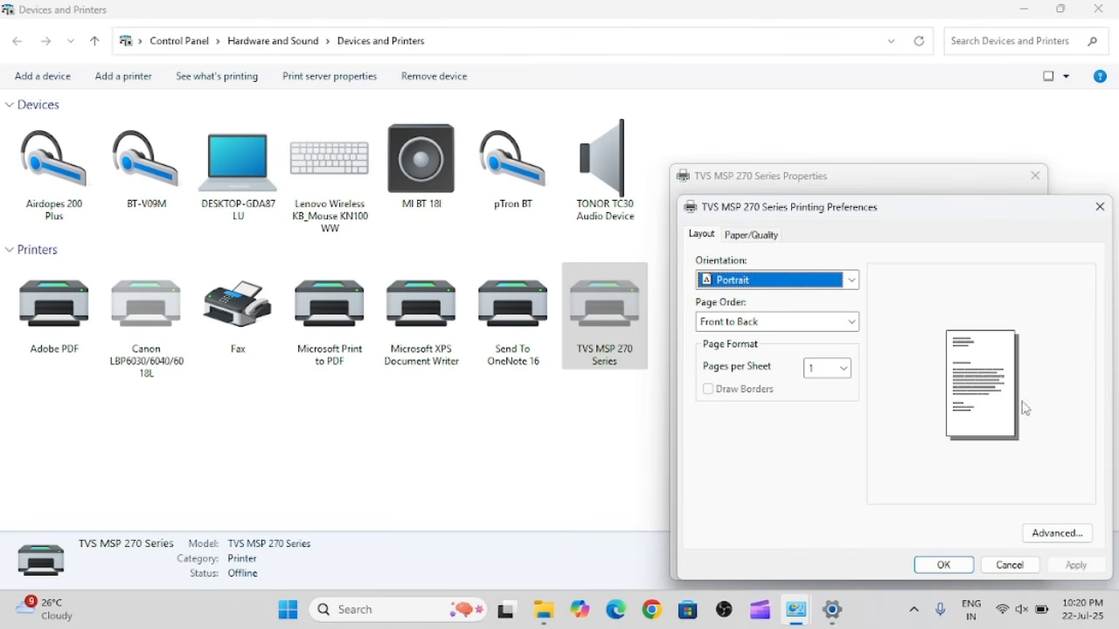
pyautogui.click(1057, 534)
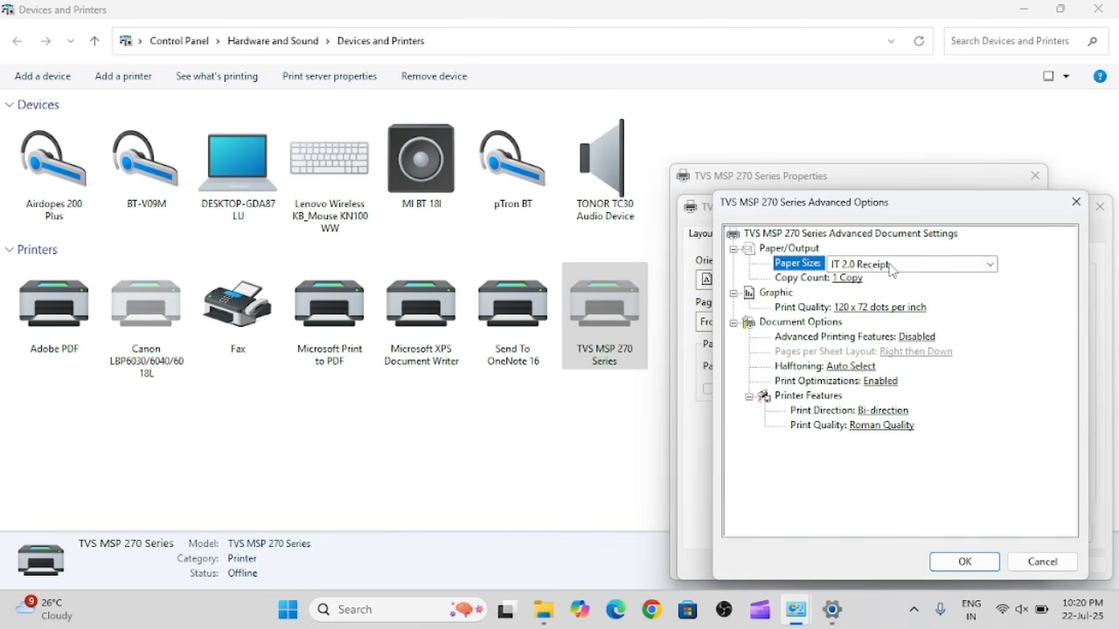
pyautogui.click(891, 271)
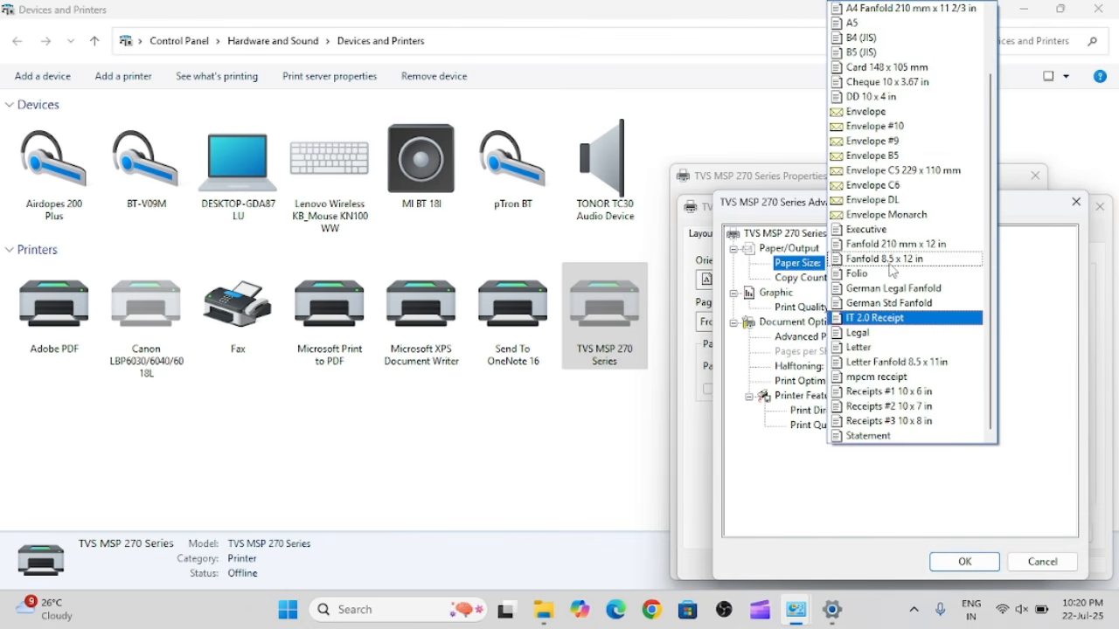
pyautogui.press('m')
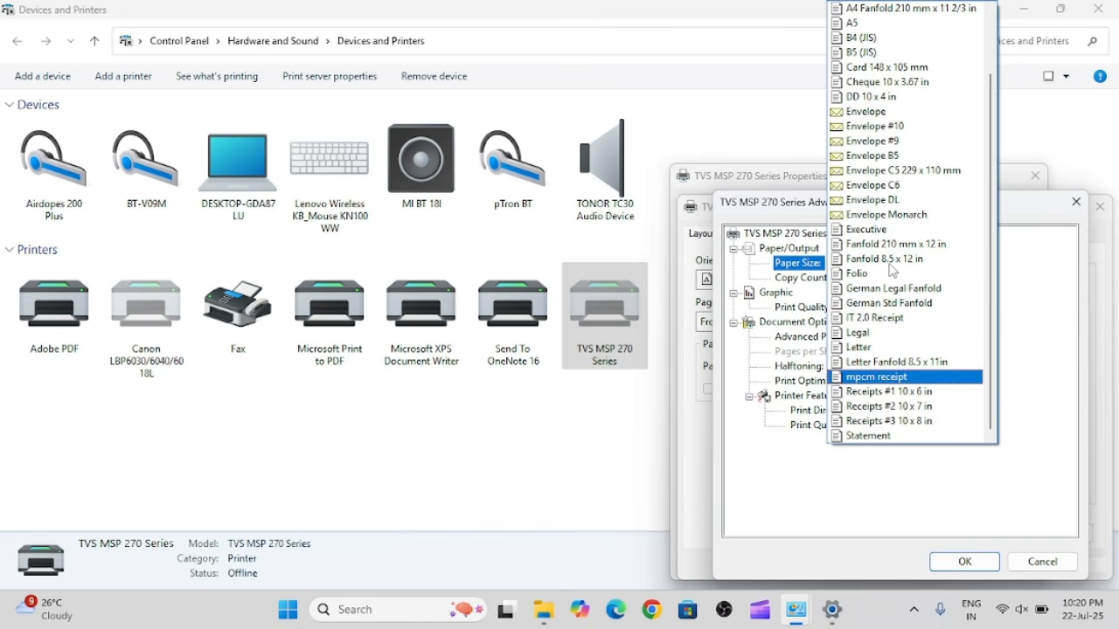
pyautogui.click(902, 377)
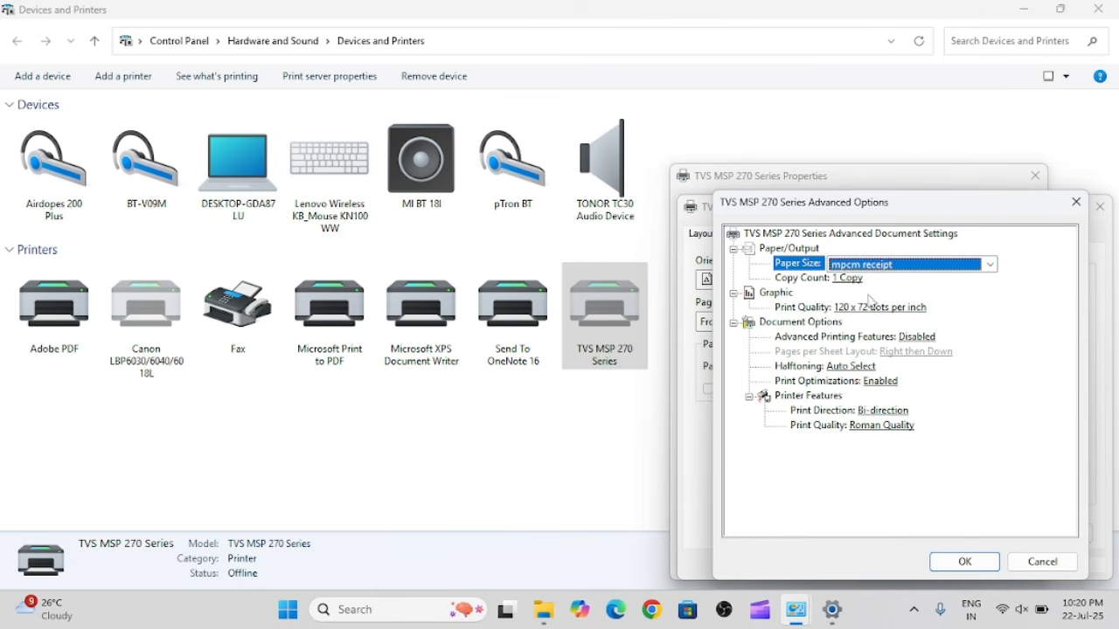
# Choose 120 x 72 dots per inch as the graphic print quality and keep Advanced Printing Features set to Disabled.
pyautogui.click(874, 311)
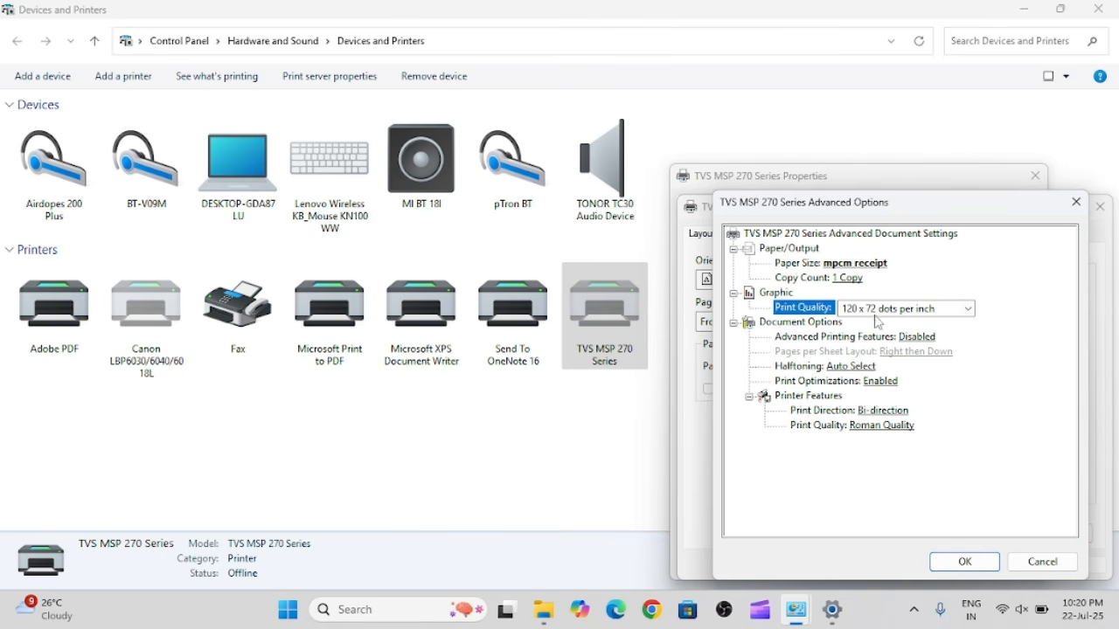
pyautogui.click(877, 313)
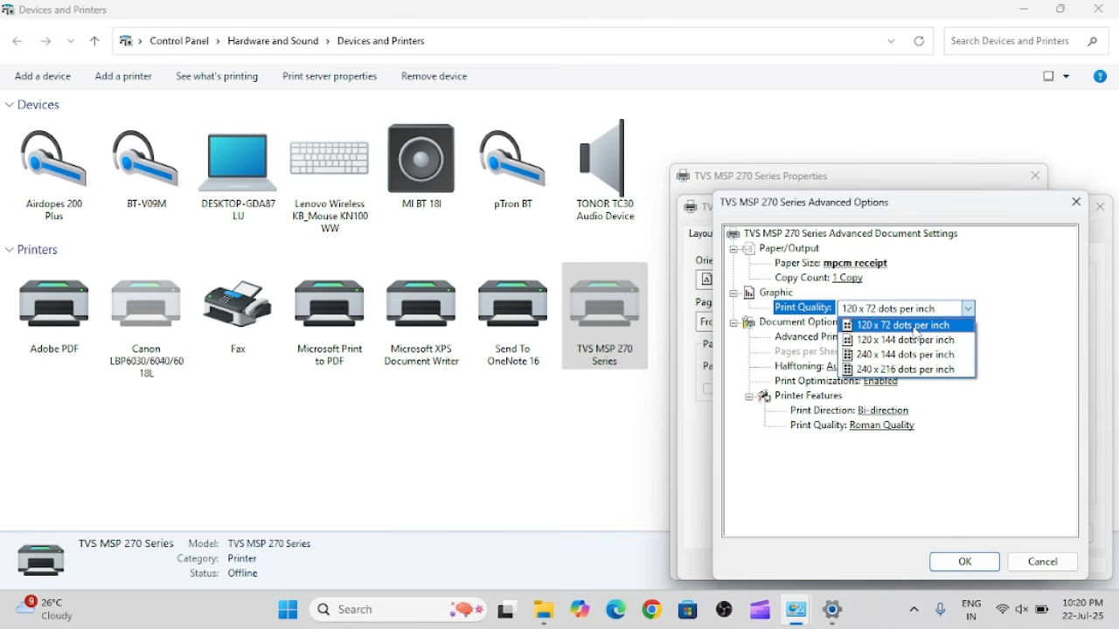
pyautogui.click(915, 329)
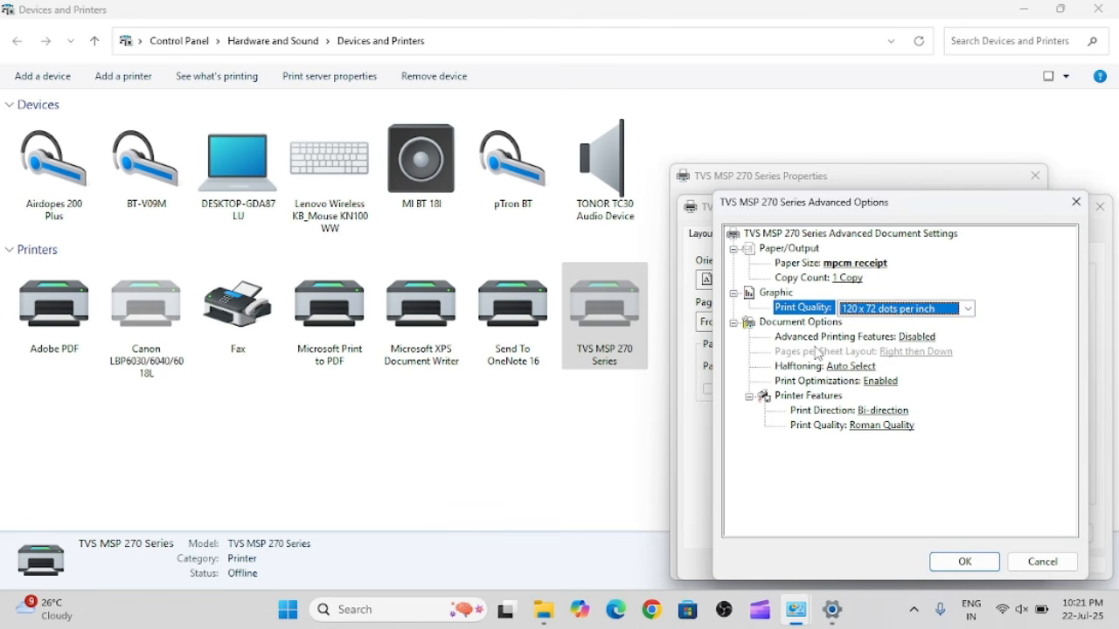
pyautogui.click(928, 338)
pyautogui.click(931, 340)
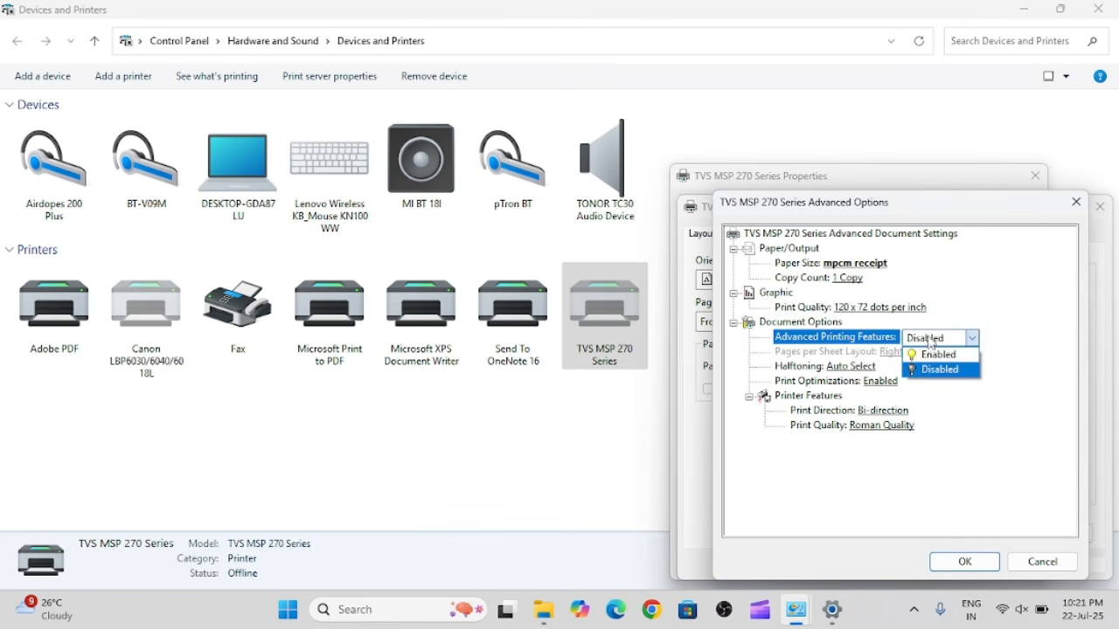
pyautogui.click(935, 369)
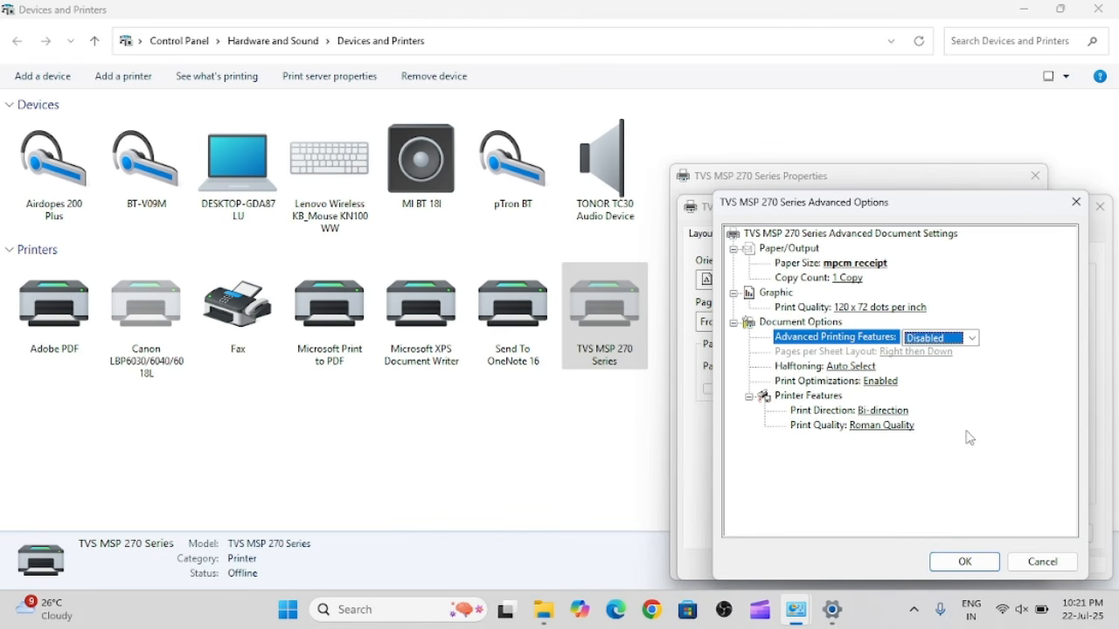
# Select Bi-direction as print direction and Roman Quality as the printer feature's print quality, confirm the advanced options, and apply the printing preferences.
pyautogui.click(903, 415)
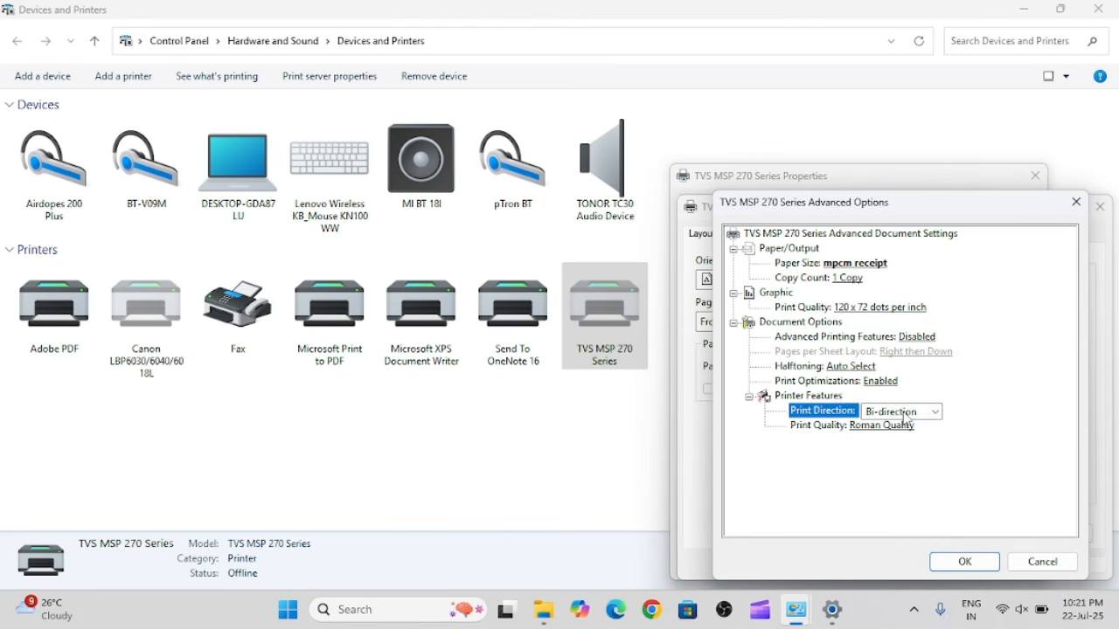
pyautogui.click(904, 416)
pyautogui.click(906, 419)
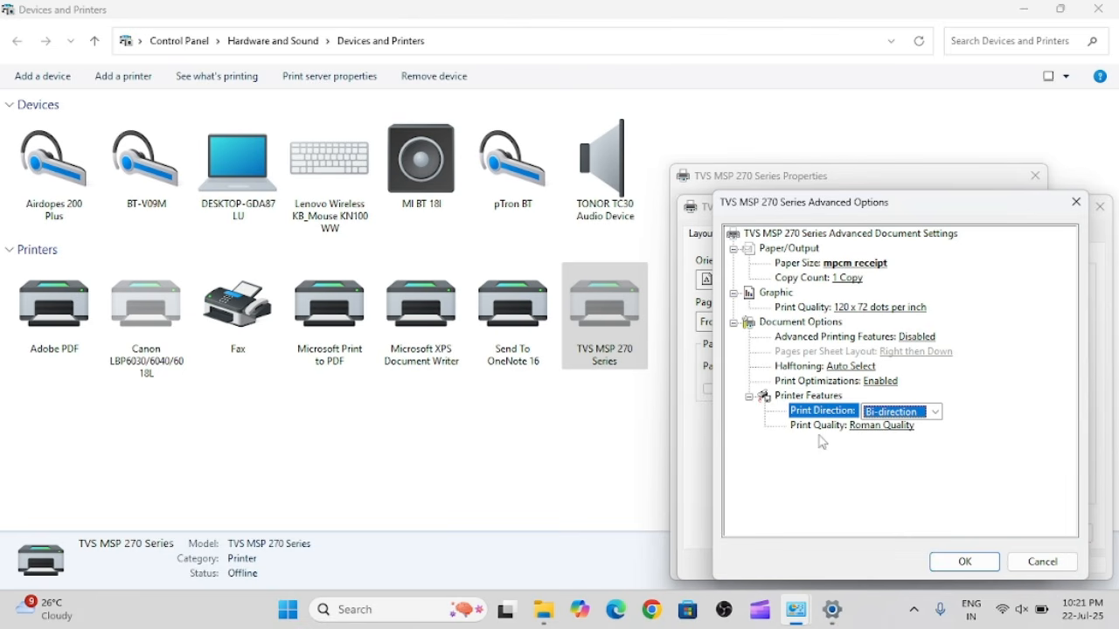
pyautogui.click(881, 426)
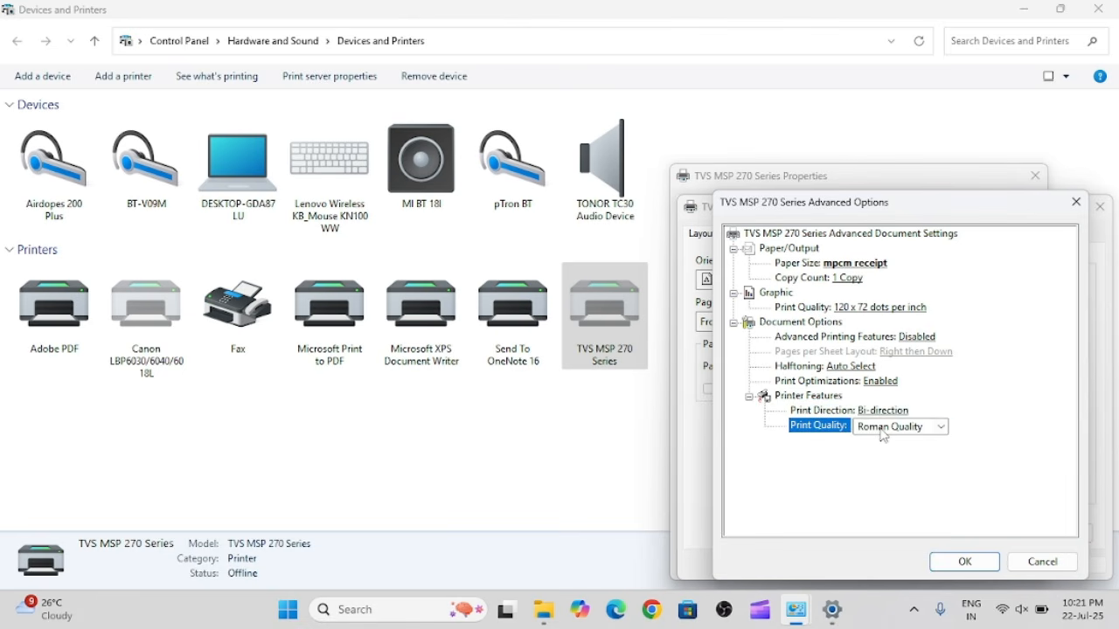
pyautogui.click(883, 426)
pyautogui.click(909, 457)
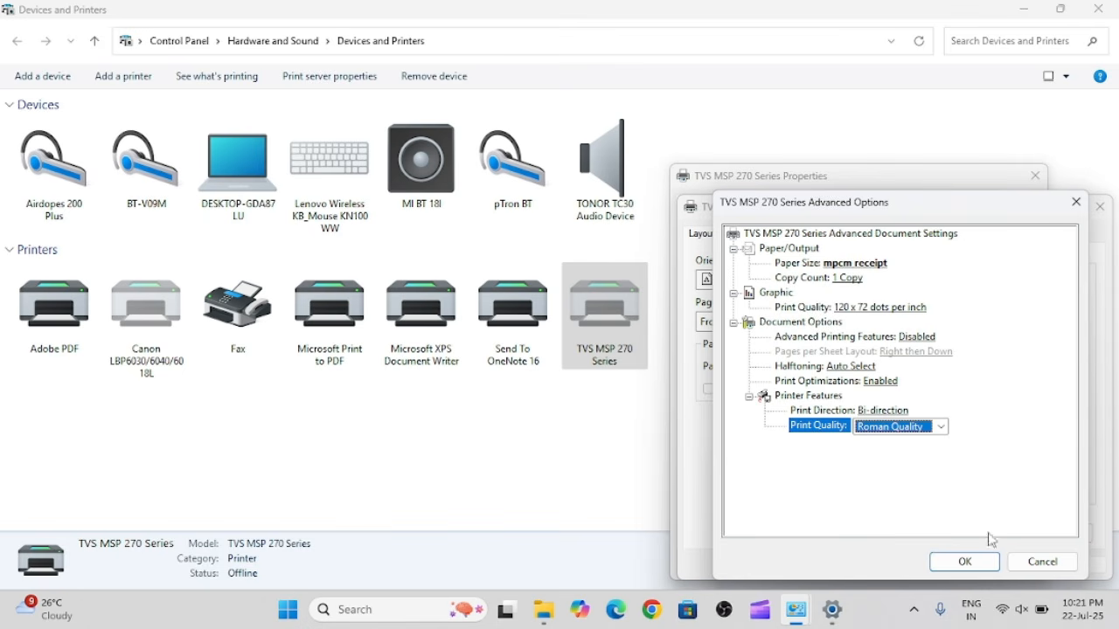
pyautogui.click(965, 564)
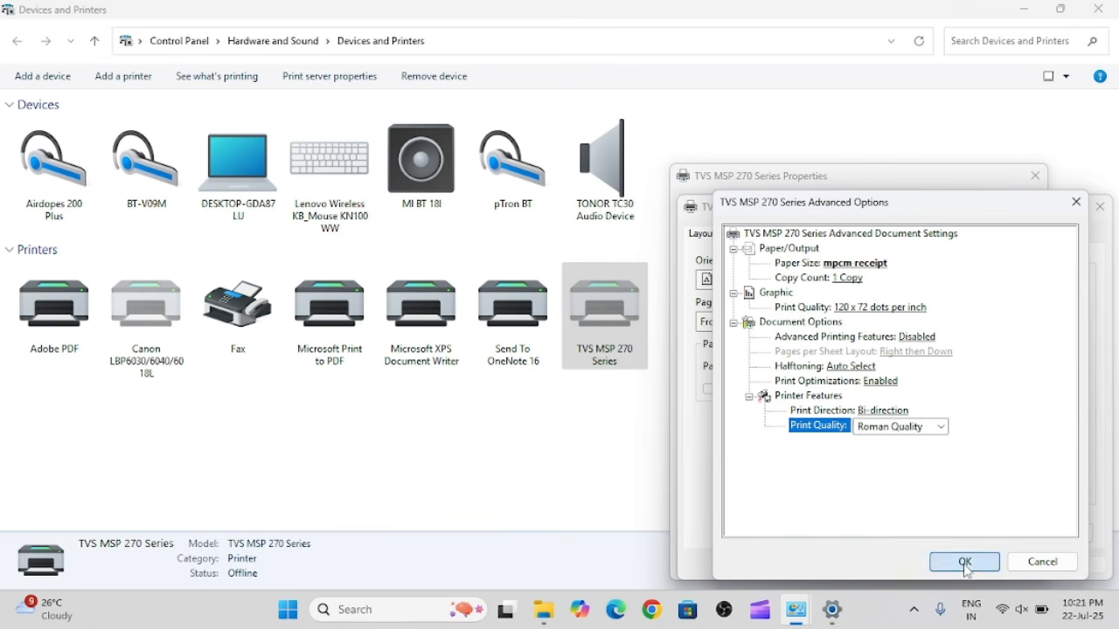
pyautogui.click(1060, 567)
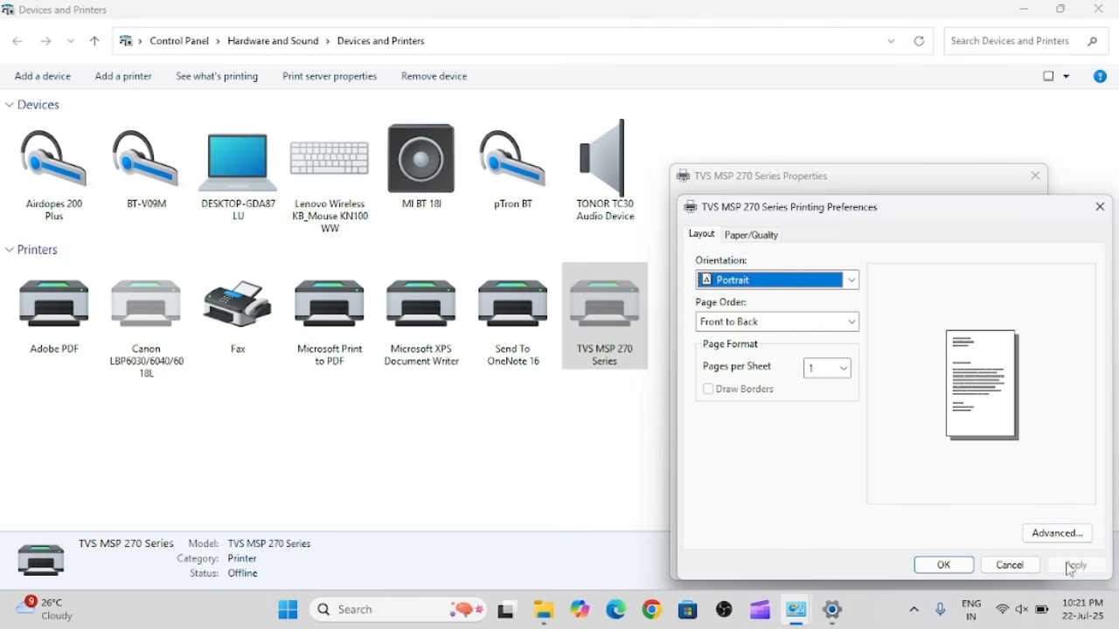
# Confirm the TVS MSP 270 Series printing preferences and assign the mpcm receipt form to Tractor Feed in the printer's device settings.
pyautogui.click(944, 565)
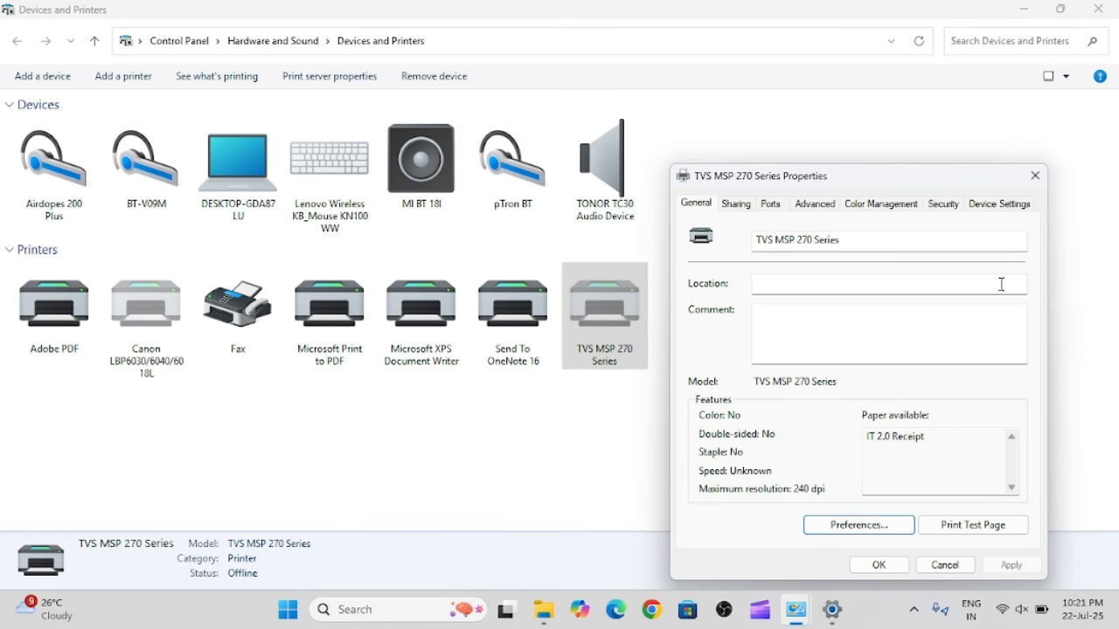
pyautogui.click(999, 204)
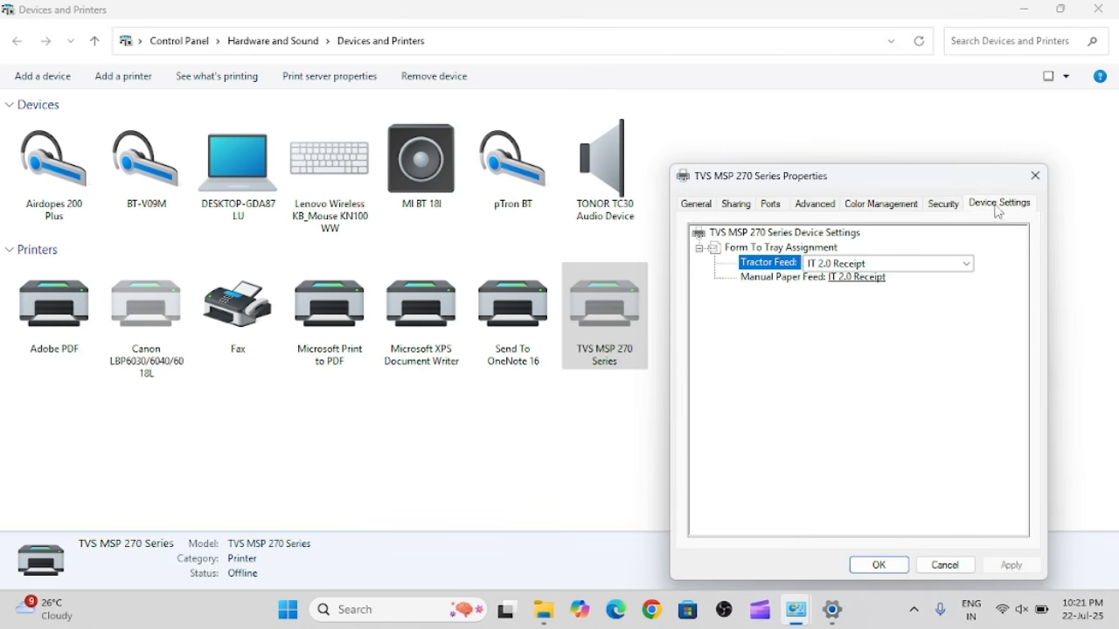
pyautogui.click(932, 267)
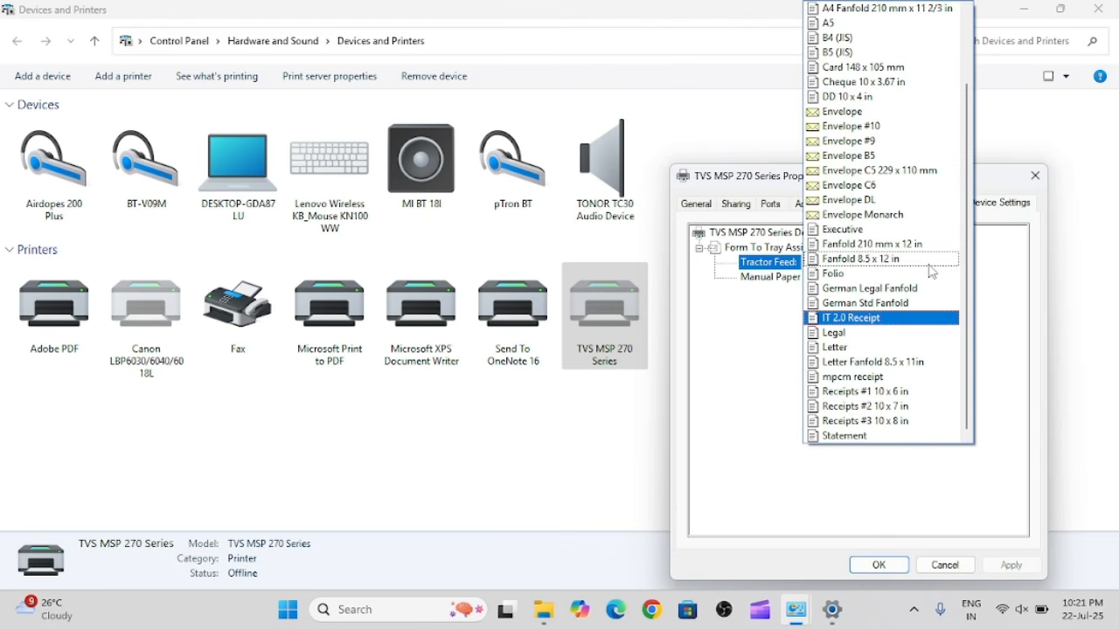
pyautogui.press('m')
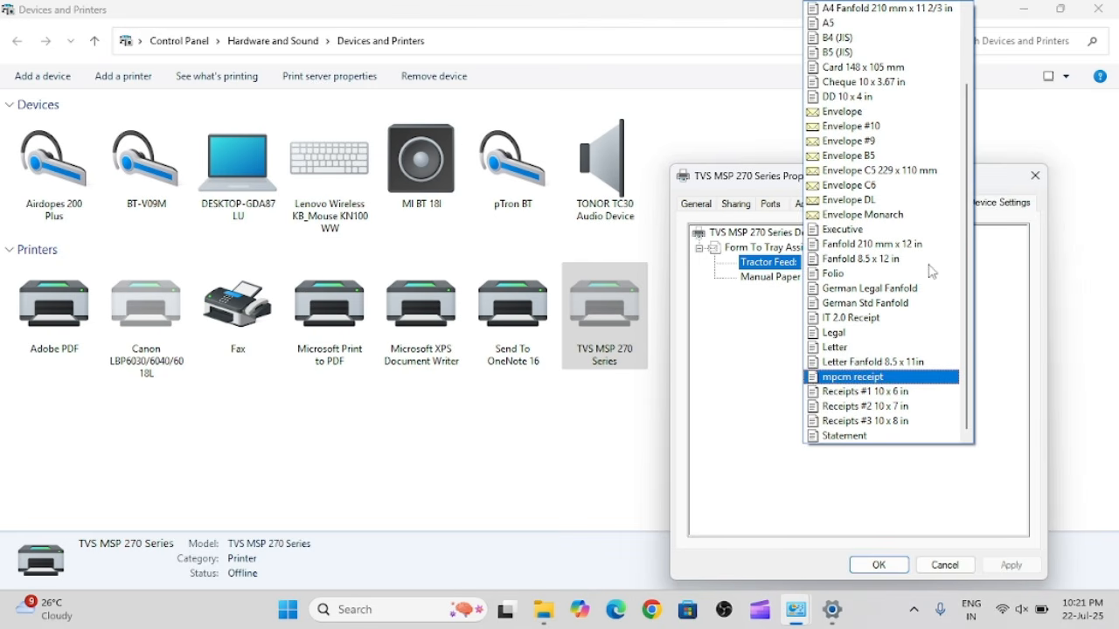
pyautogui.click(883, 378)
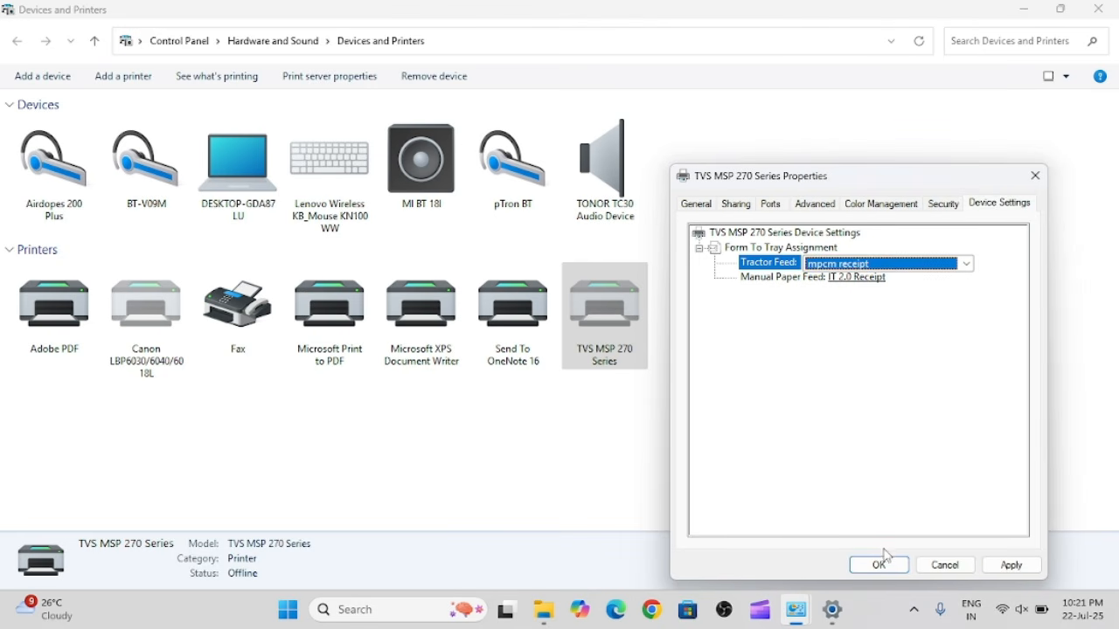
# Assign the mpcm receipt form to Manual Paper Feed, apply the device settings, and close the printer properties.
pyautogui.click(847, 279)
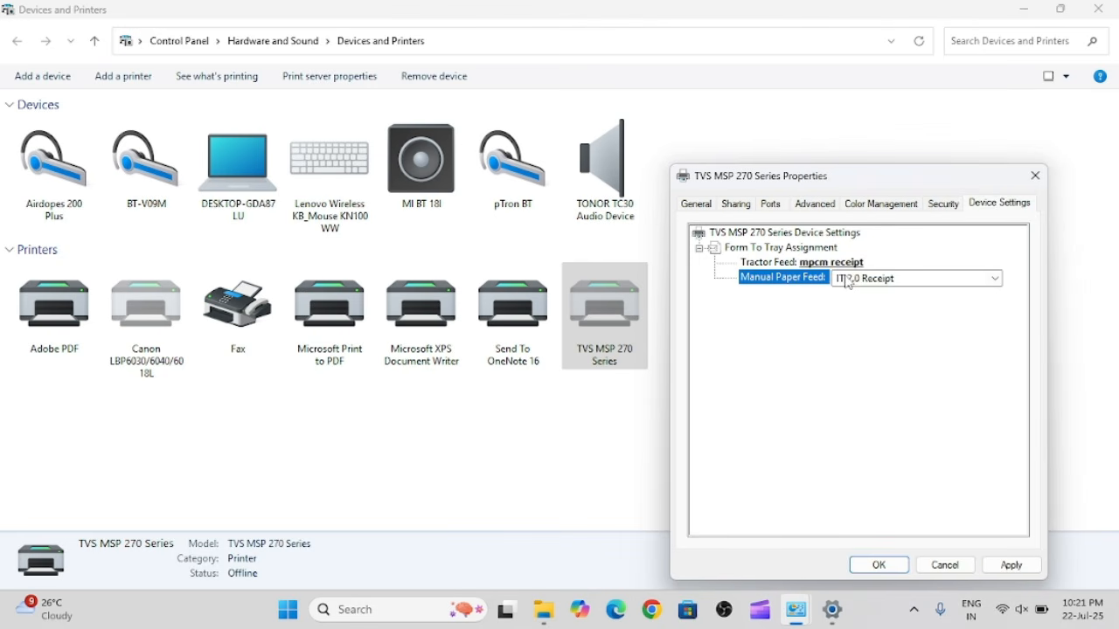
pyautogui.click(847, 279)
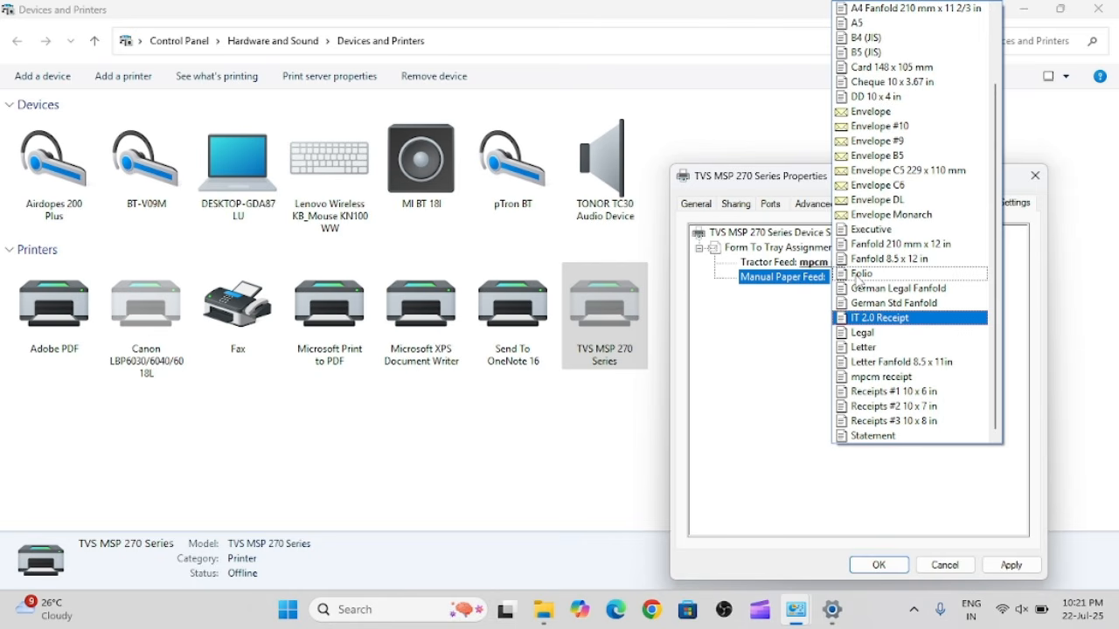
pyautogui.press('m')
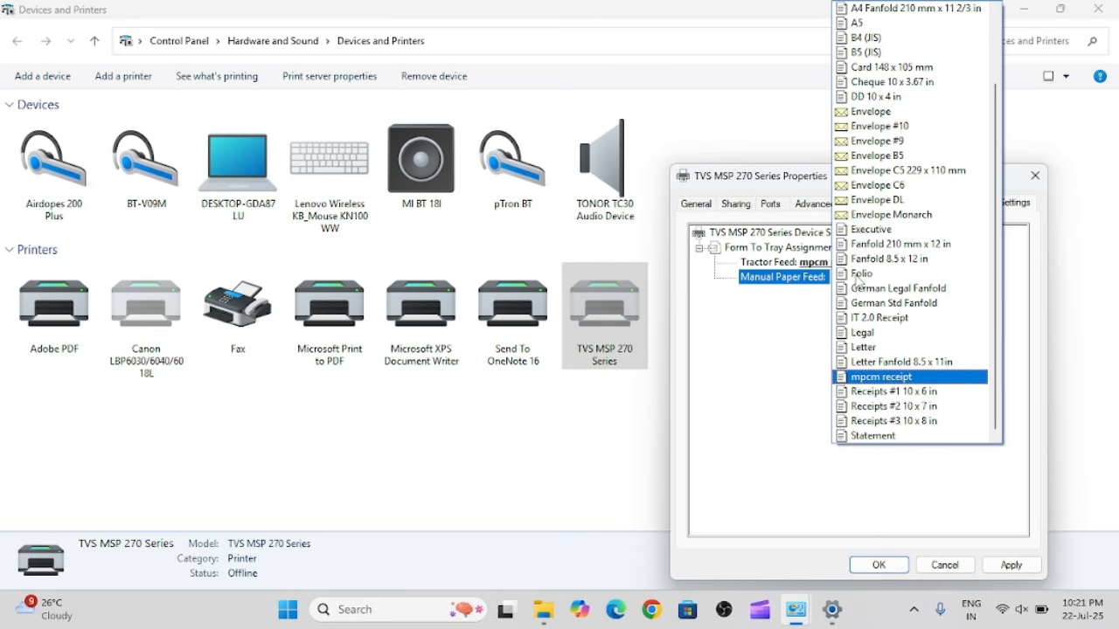
pyautogui.click(892, 380)
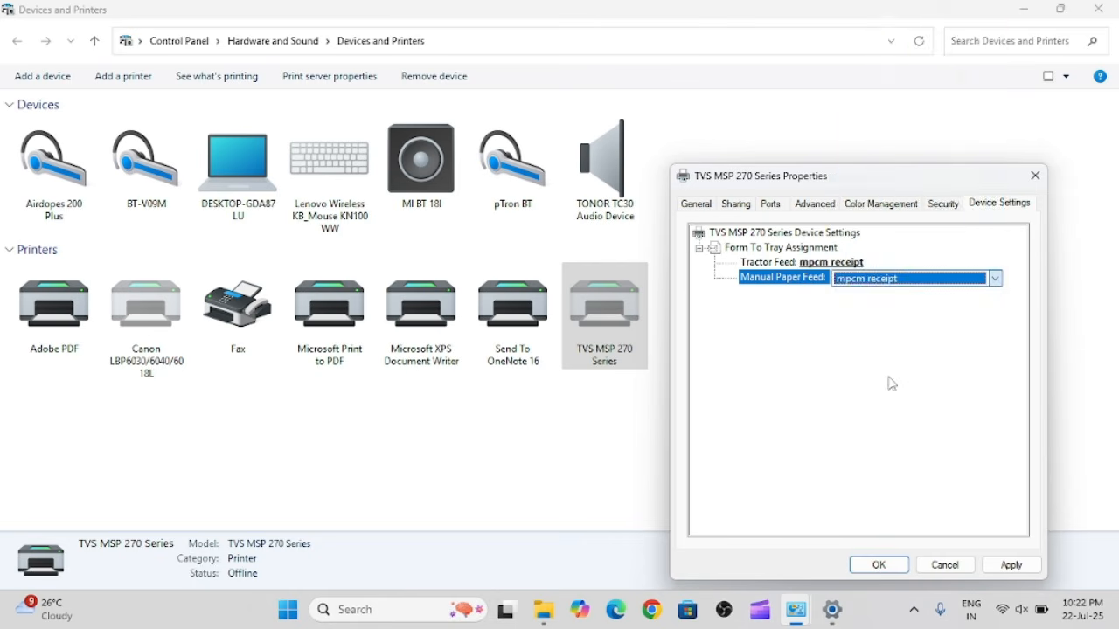
pyautogui.click(1011, 564)
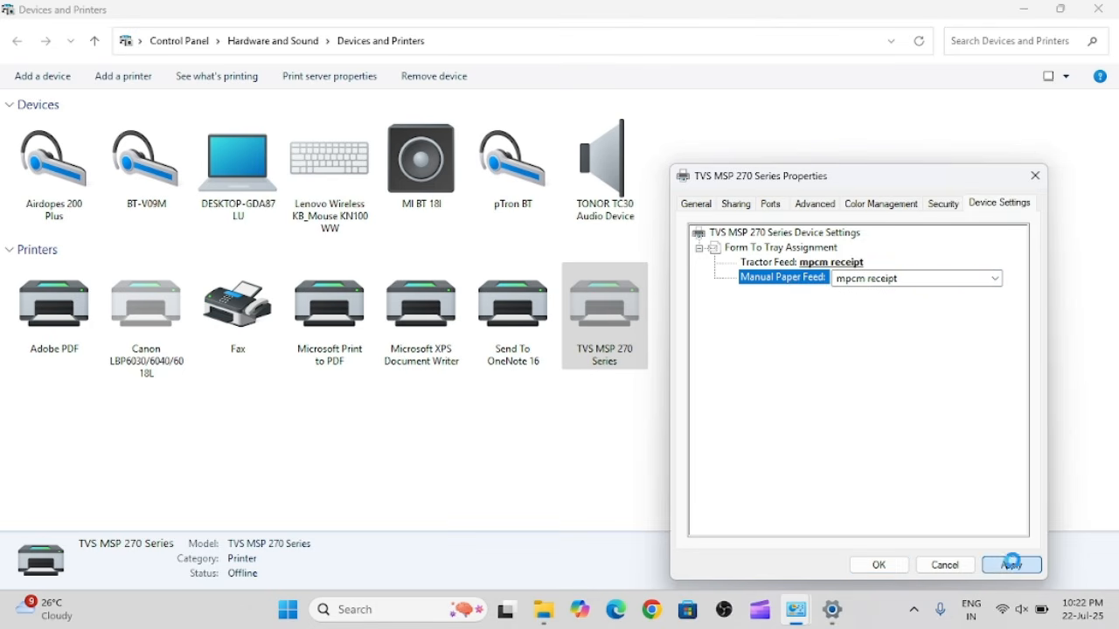
pyautogui.click(877, 566)
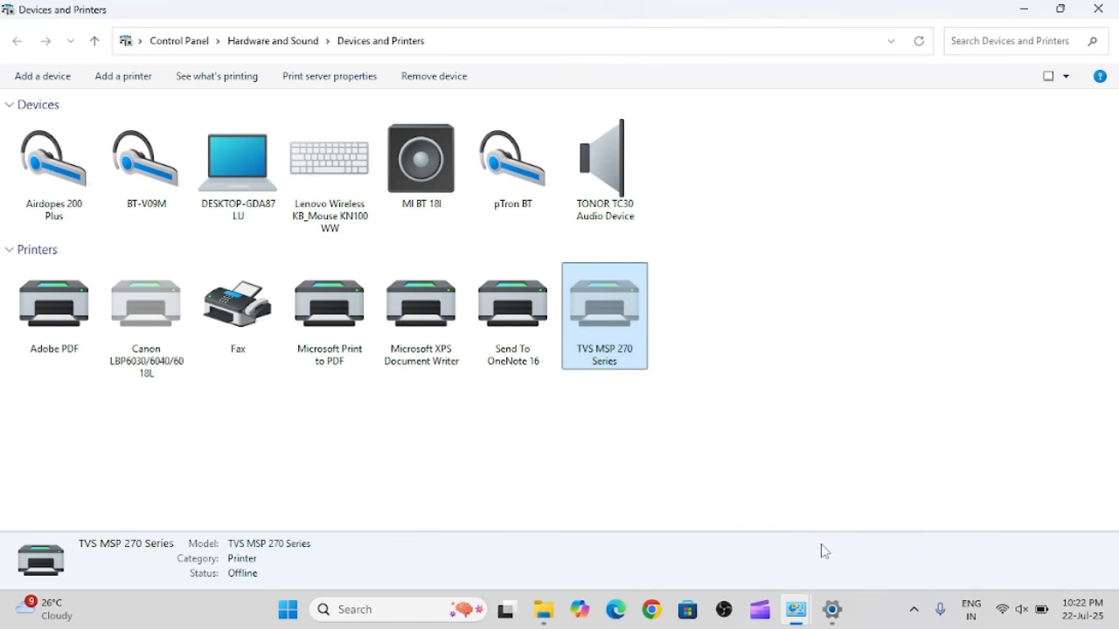
# Close the Devices and Printers, Settings, and Control Panel windows to return to the desktop.
pyautogui.click(808, 262)
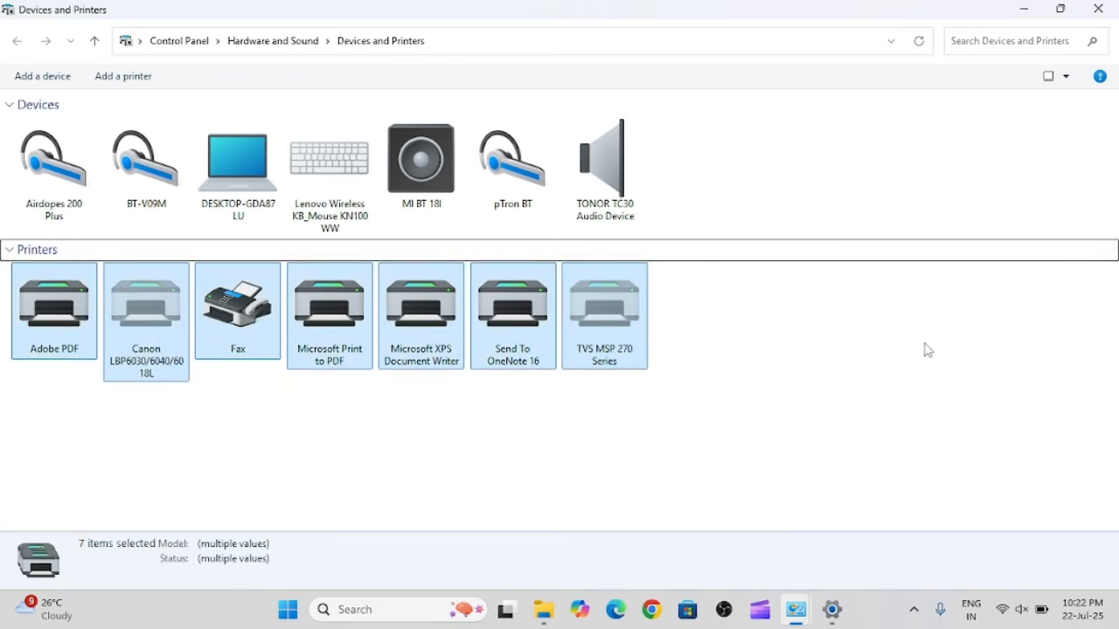
pyautogui.click(894, 401)
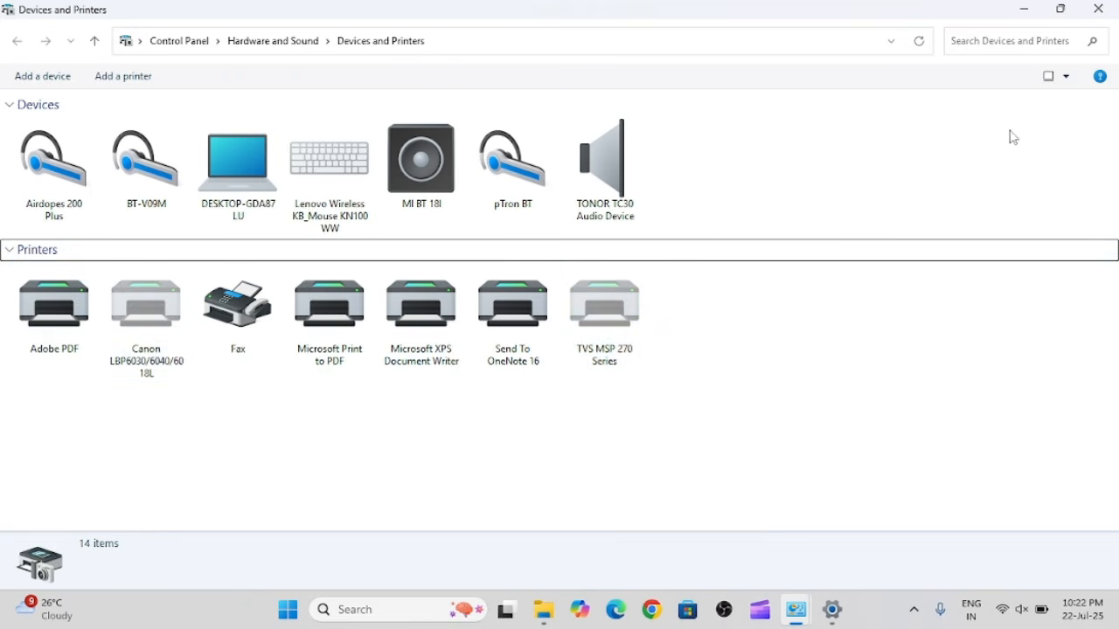
pyautogui.click(1098, 9)
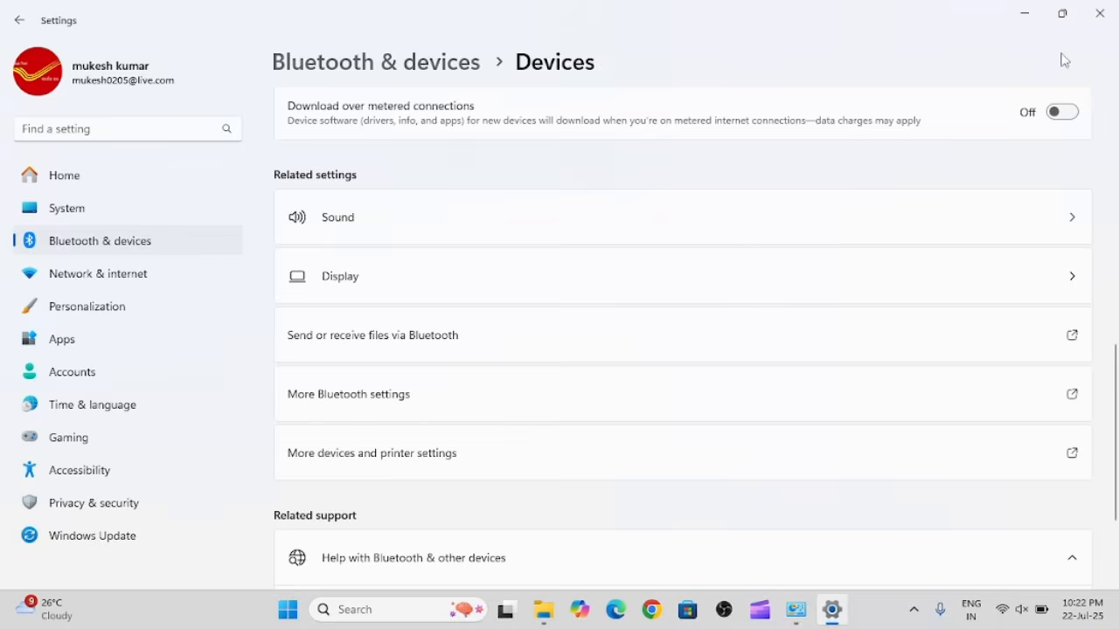
pyautogui.click(1103, 14)
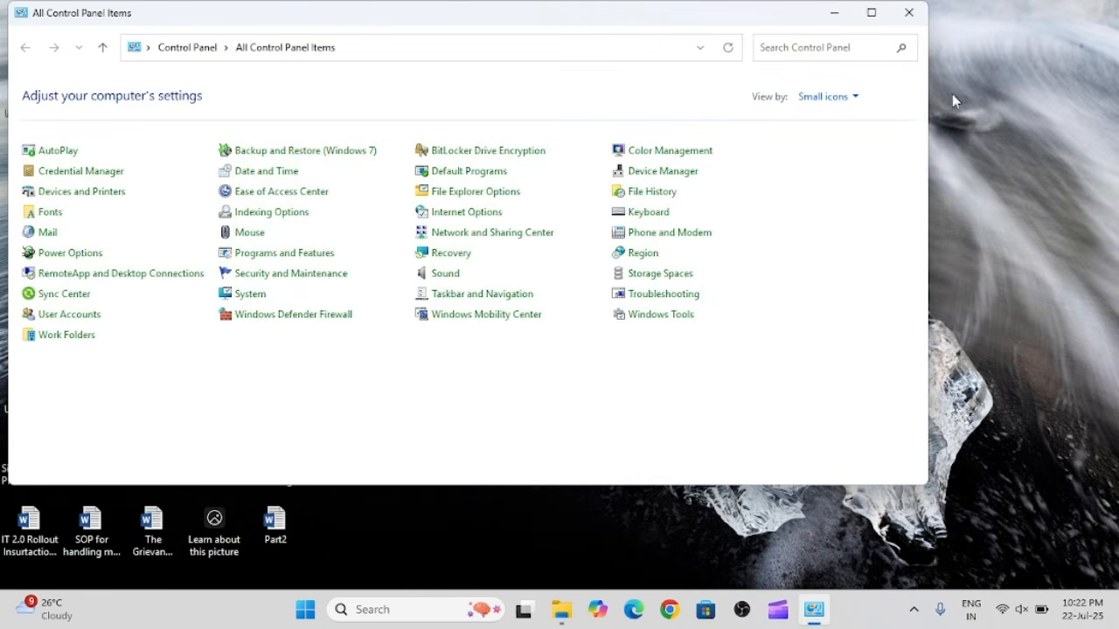
pyautogui.click(910, 23)
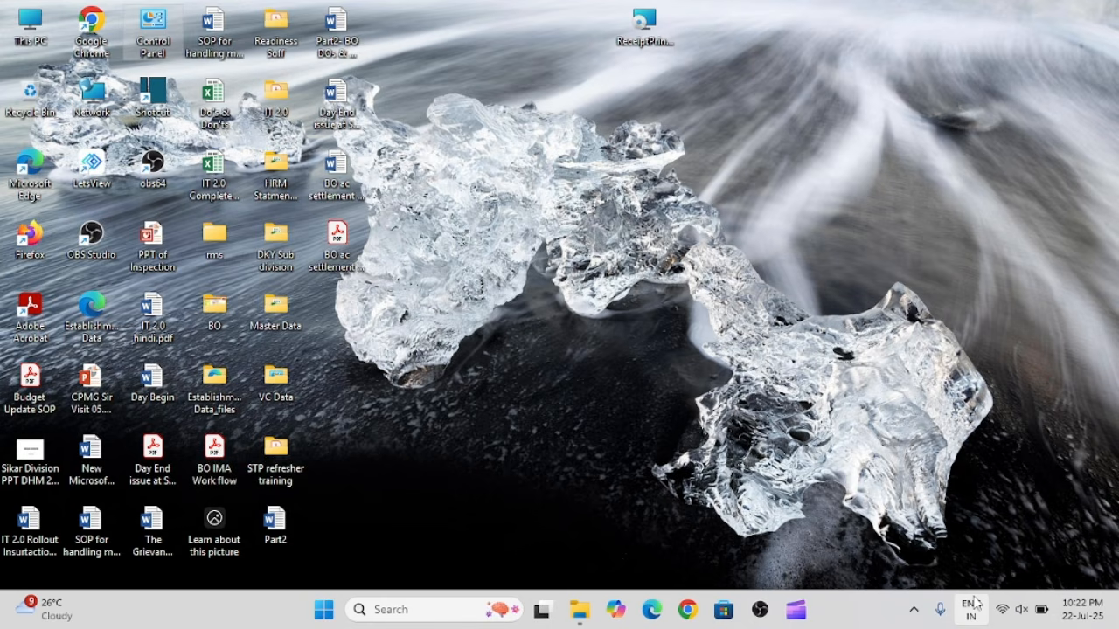
# Launch the Windows Services console by running services.msc.
pyautogui.press('super+r')
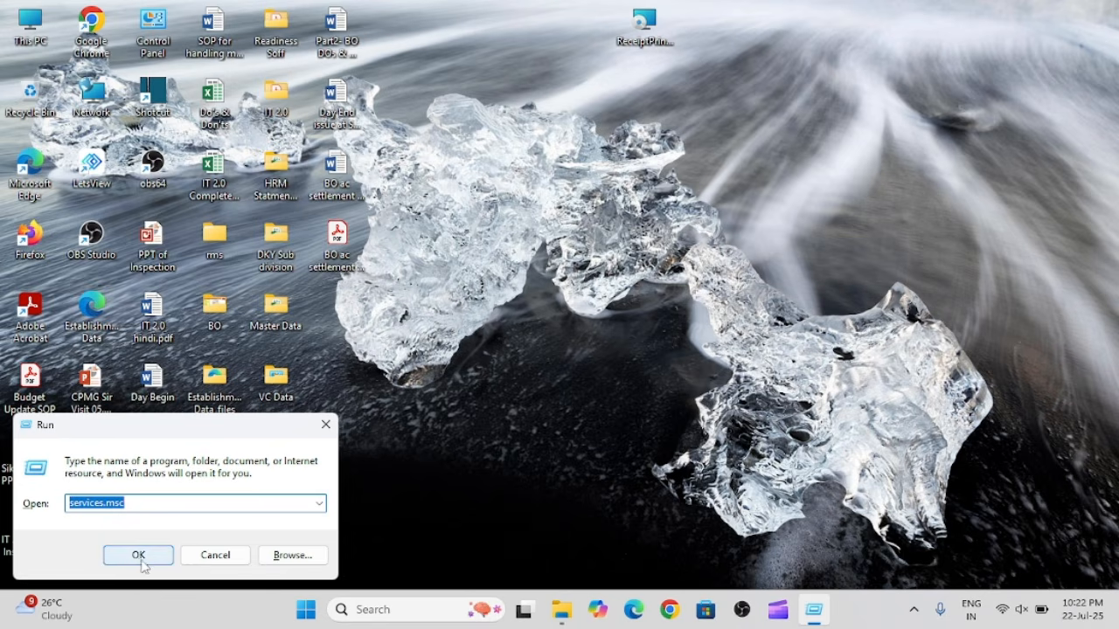
pyautogui.click(105, 503)
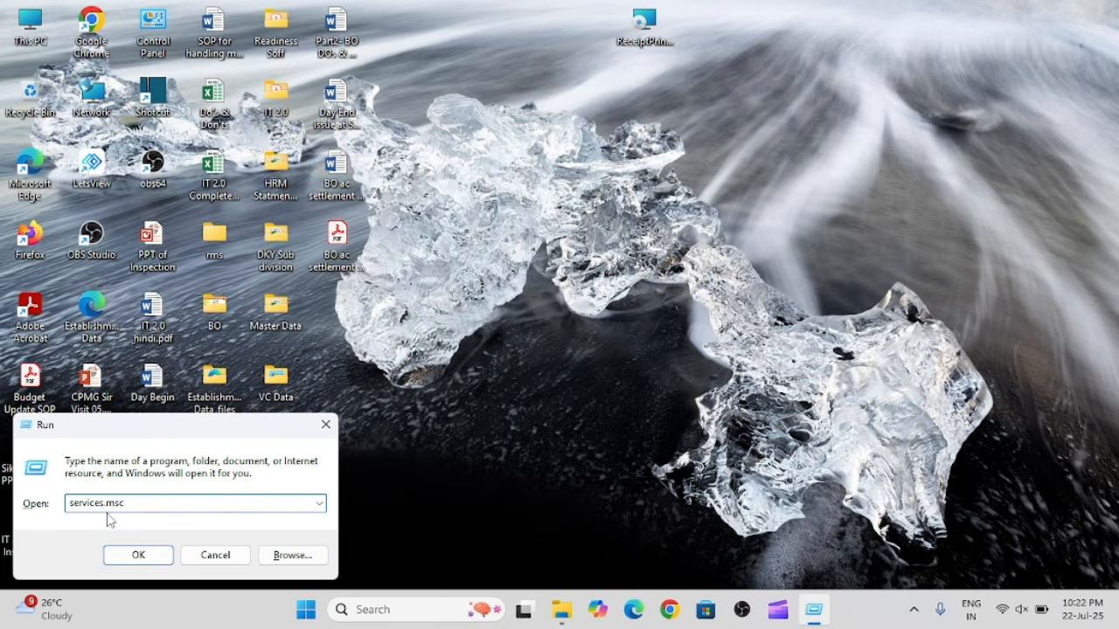
pyautogui.click(138, 557)
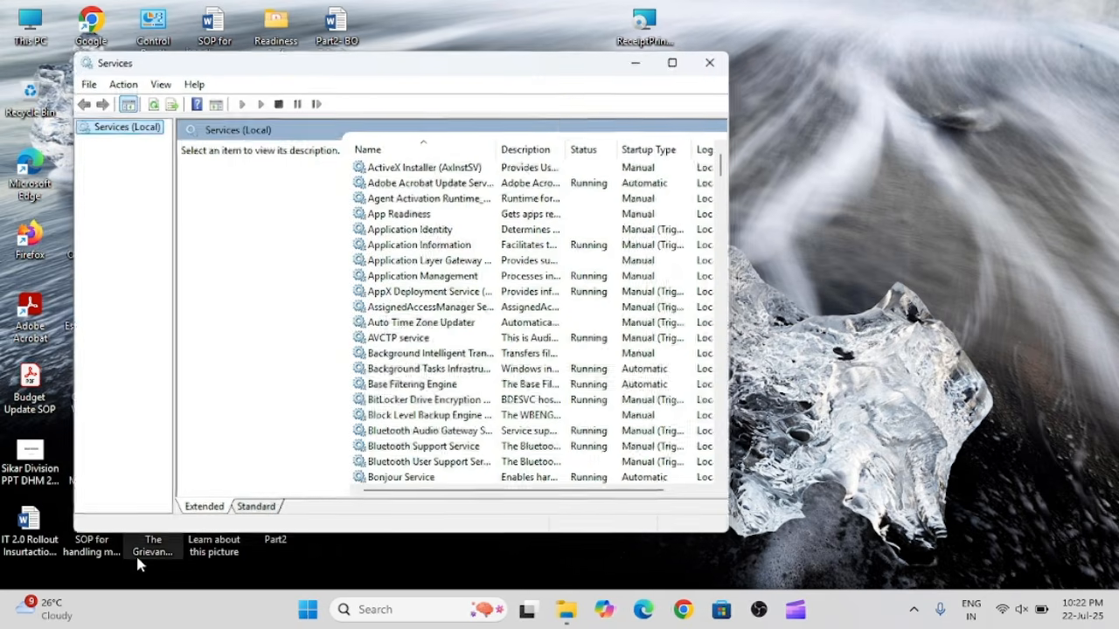
# Find Receipt Printer Service in the list of local services and open its properties.
pyautogui.click(400, 264)
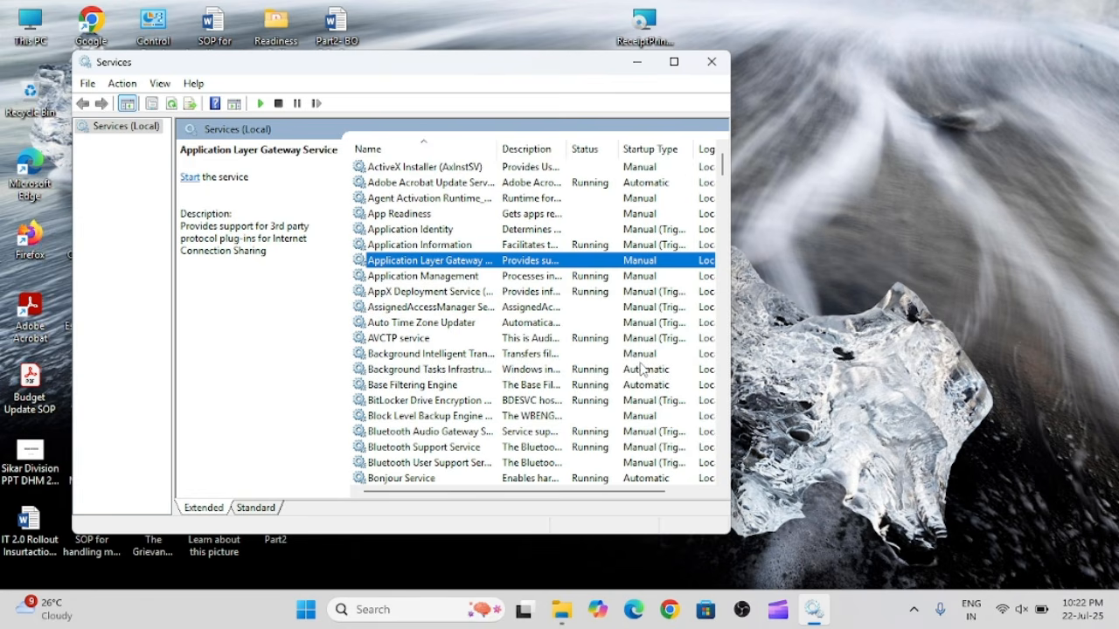
pyautogui.press('r')
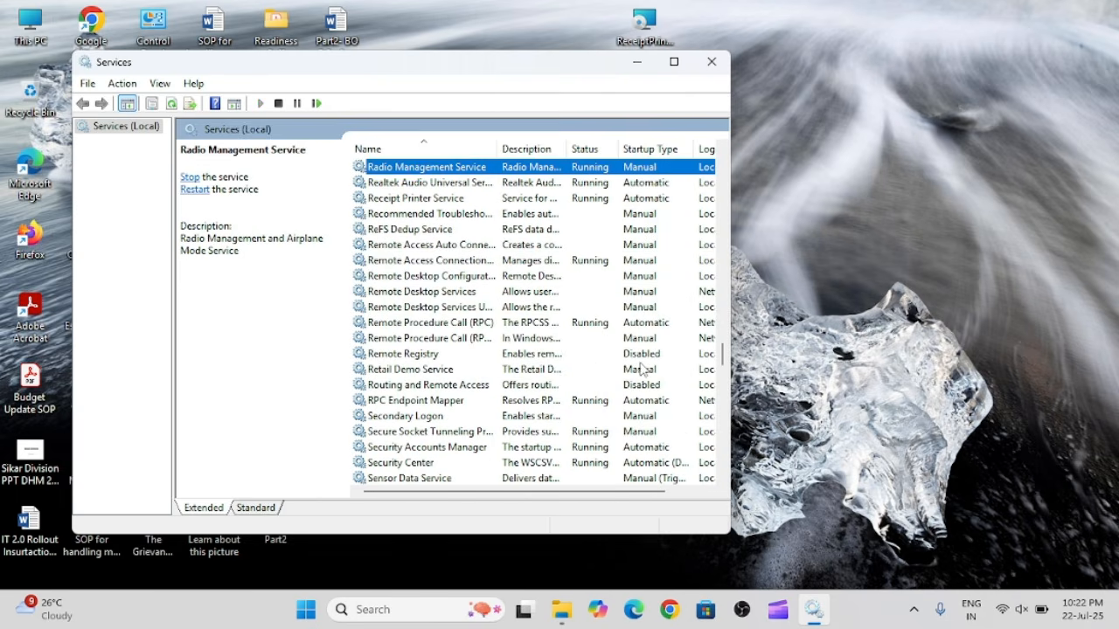
pyautogui.click(393, 199)
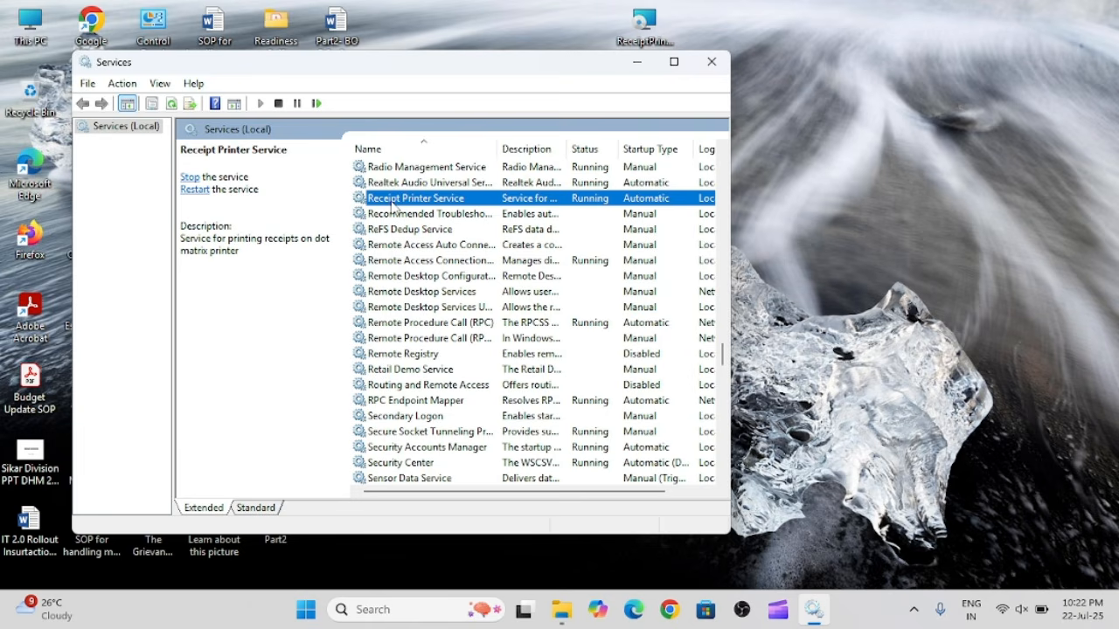
pyautogui.rightClick(392, 206)
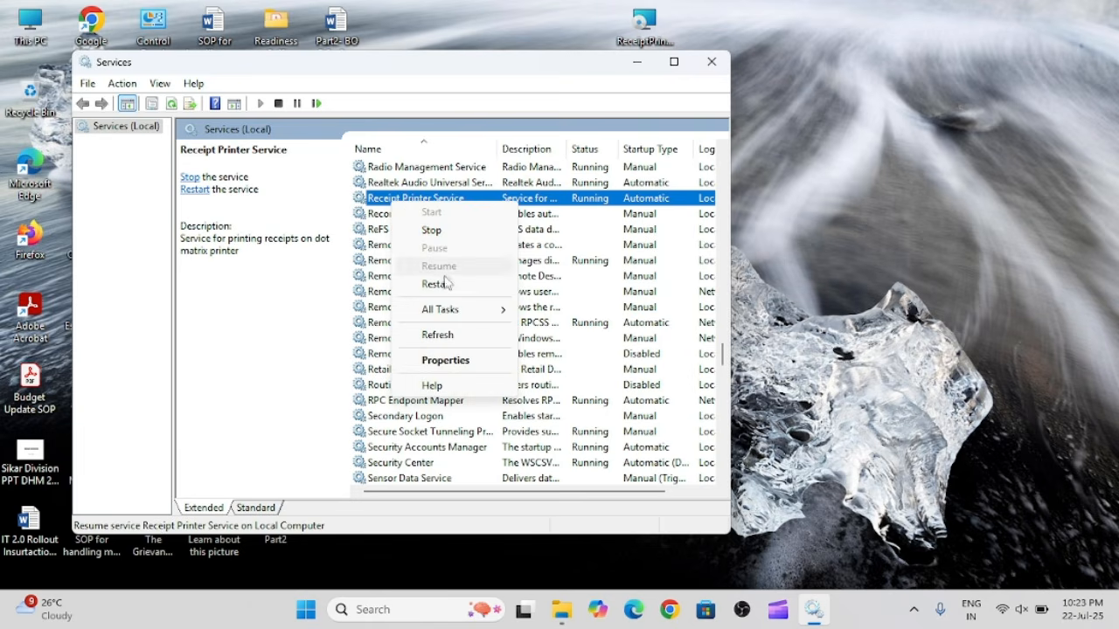
pyautogui.click(445, 361)
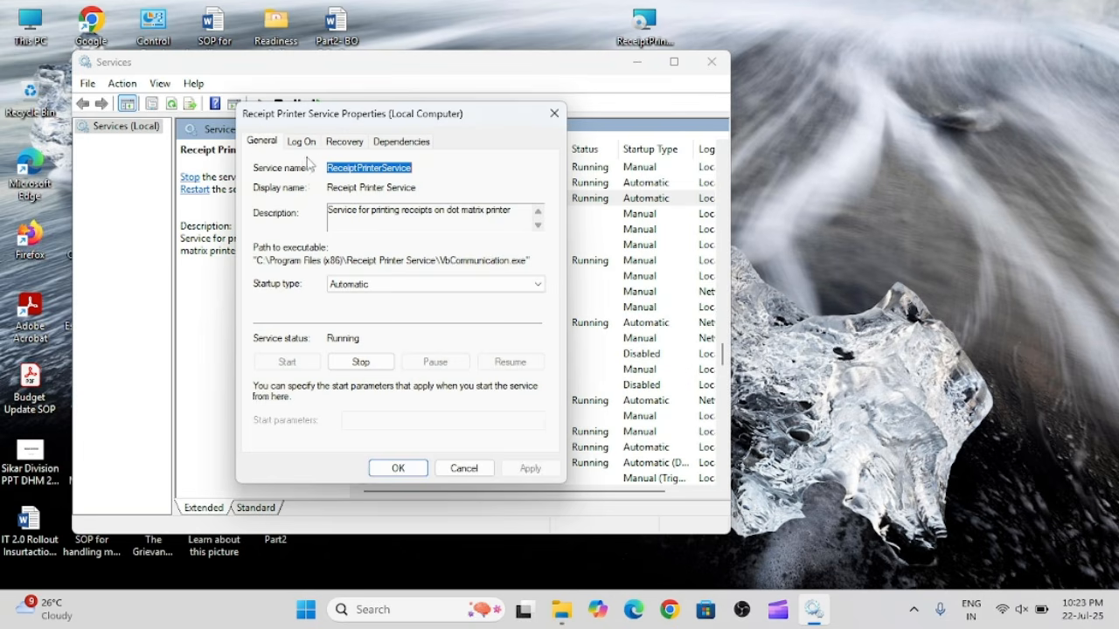
# Set Receipt Printer Service to log on with a specified account instead of Local System, entering .\Administrator as the account.
pyautogui.click(303, 146)
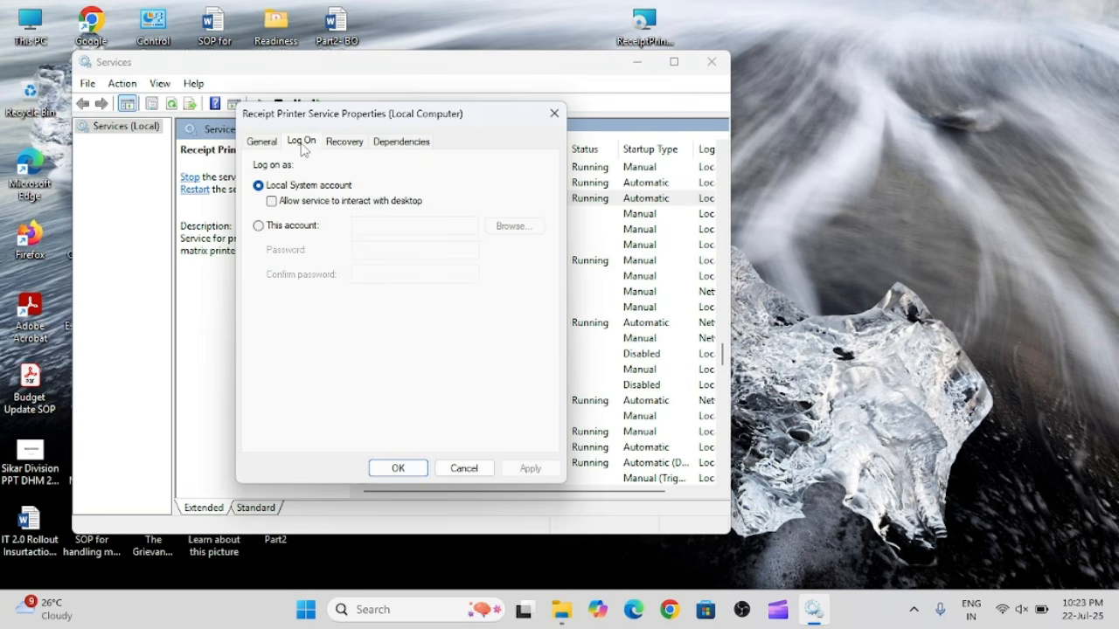
pyautogui.click(258, 227)
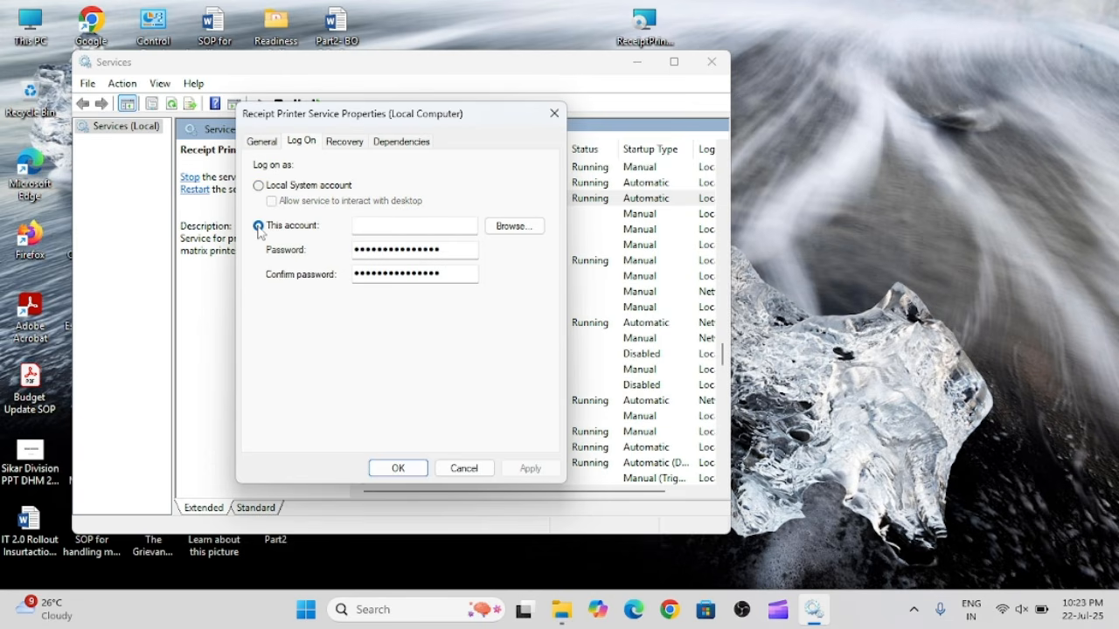
pyautogui.click(377, 232)
pyautogui.write('.')
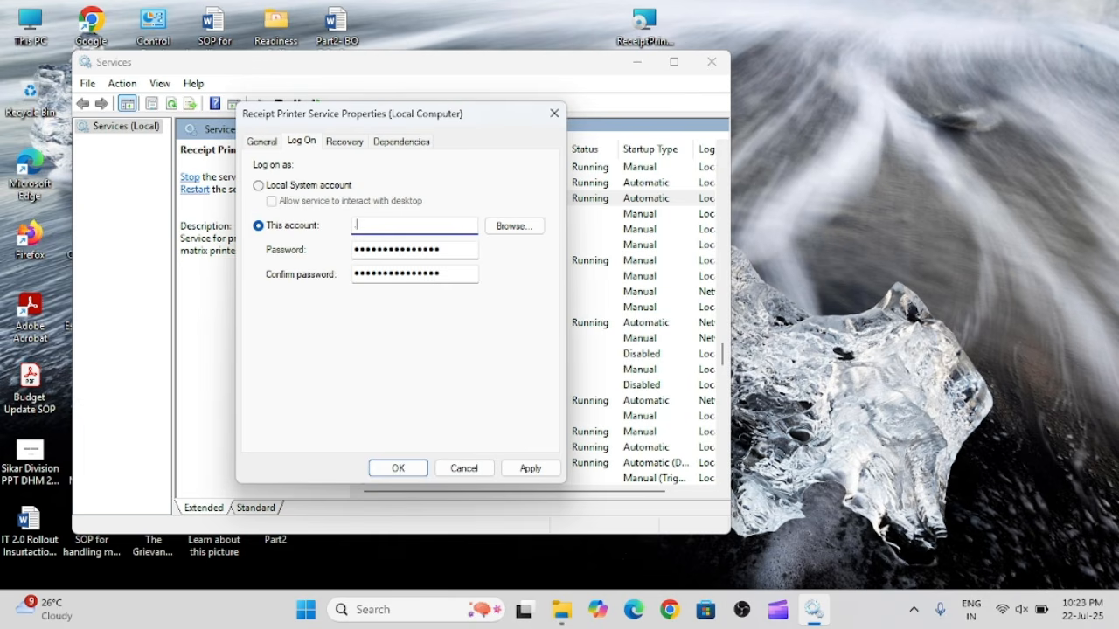
pyautogui.write('\\')
pyautogui.write('Administrator')
# Enter the Administrator account's password in both the password and confirm password fields of the service's log-on settings.
pyautogui.doubleClick(457, 250)
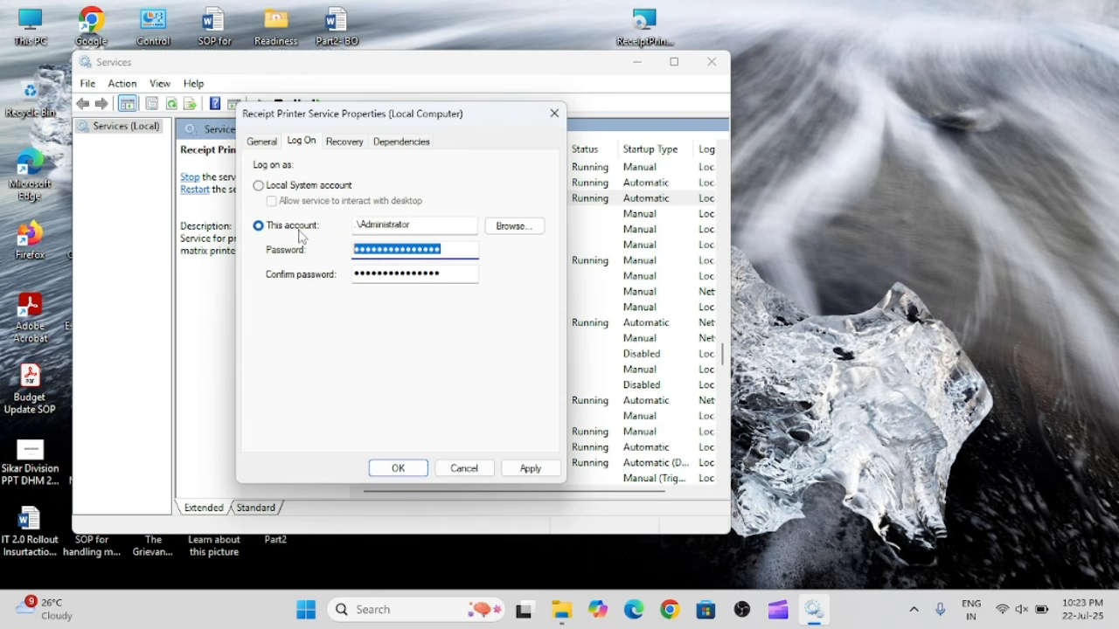
pyautogui.write('*****')
pyautogui.press('Tab')
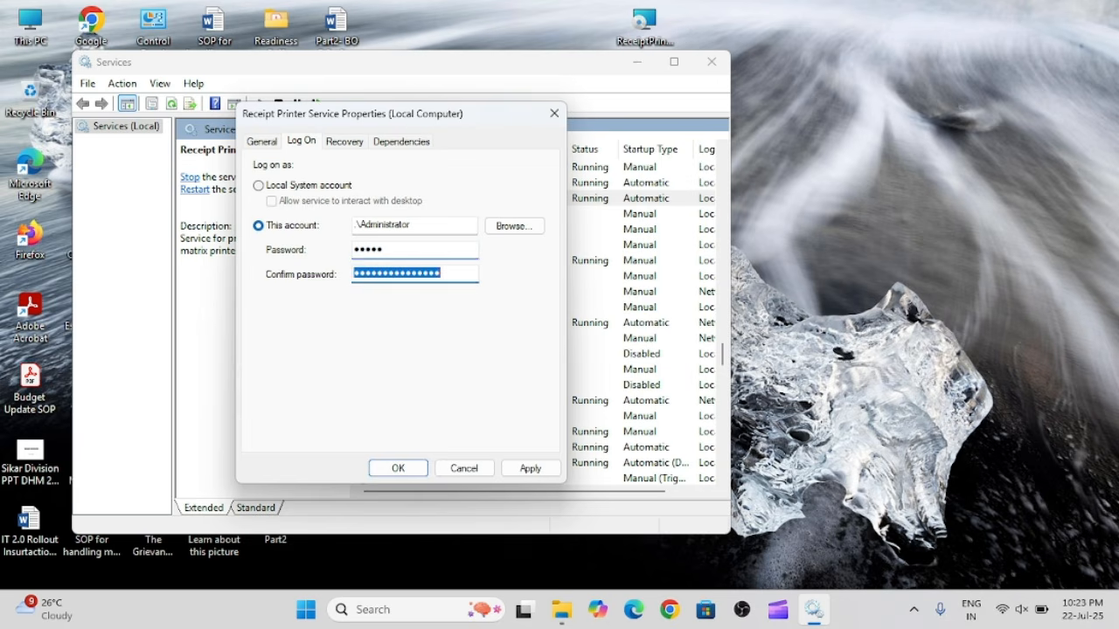
pyautogui.write('*****')
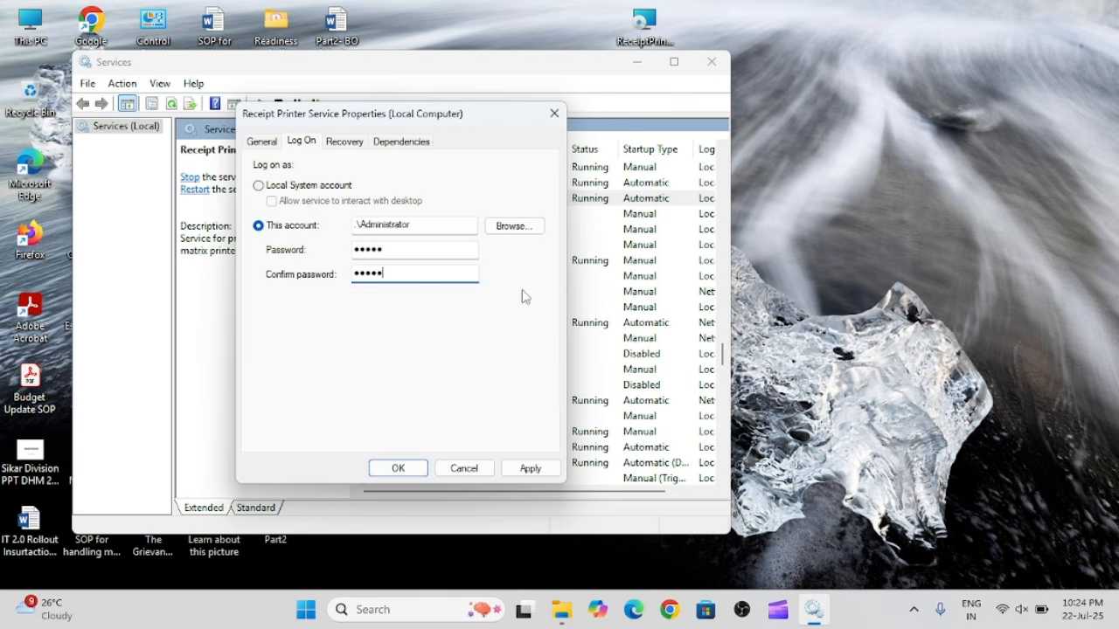
# Apply the Receipt Printer Service's log-on settings, acknowledge the notices, and close the service properties.
pyautogui.click(541, 471)
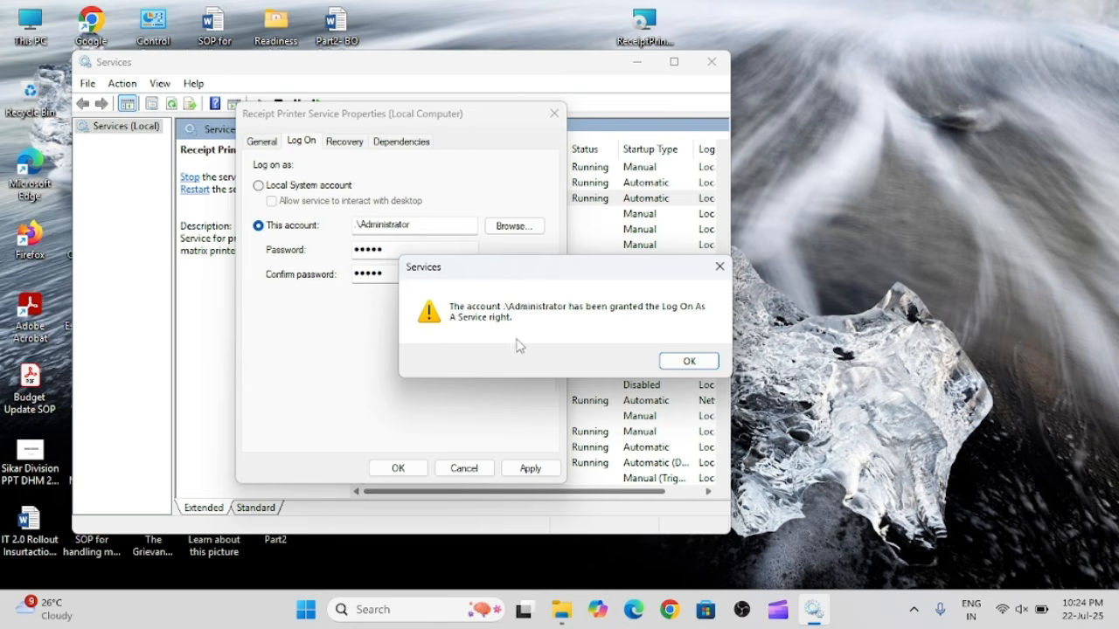
pyautogui.click(704, 359)
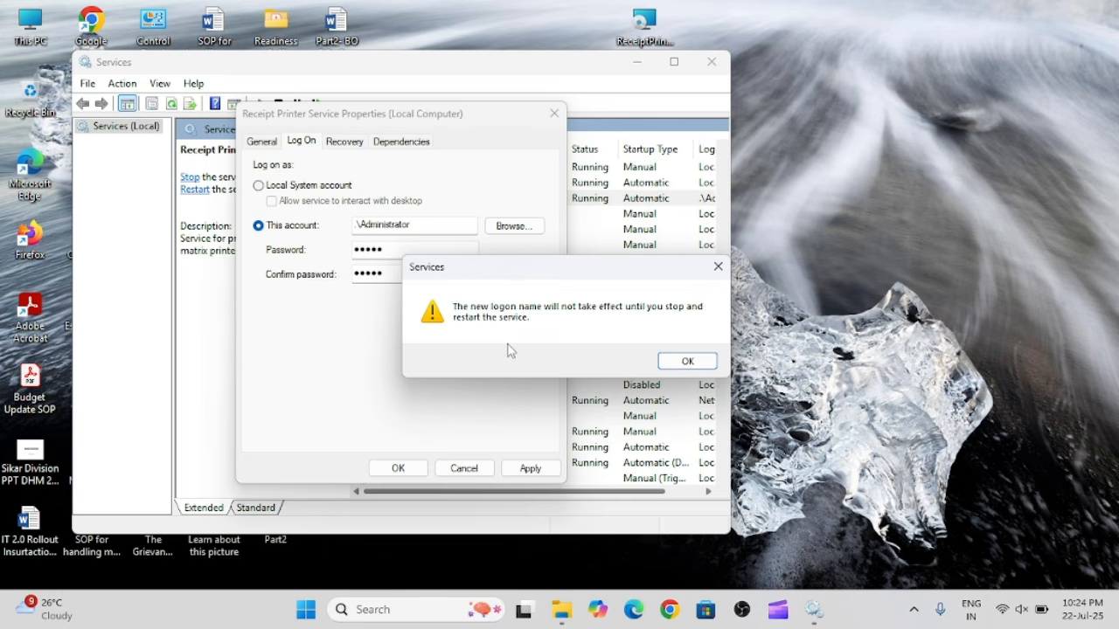
pyautogui.click(688, 363)
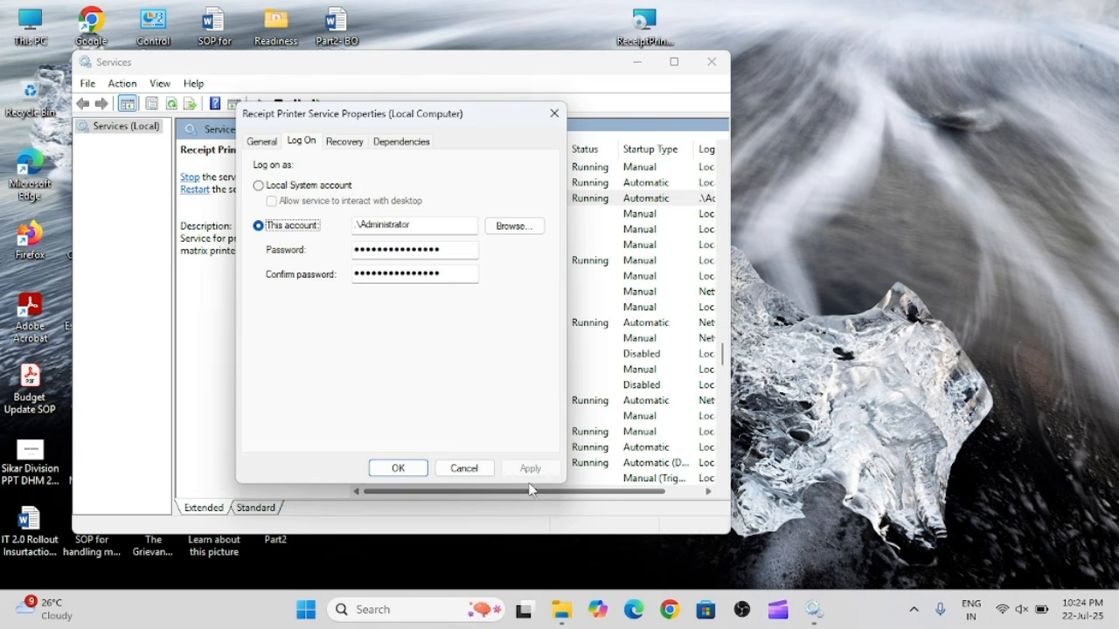
pyautogui.click(399, 469)
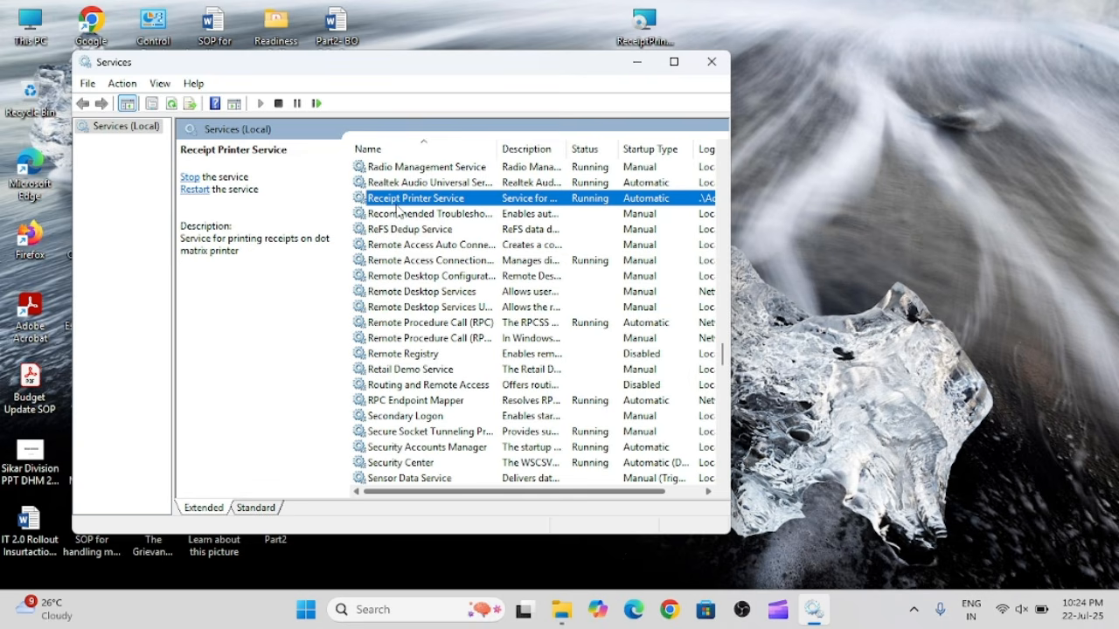
# Stop Receipt Printer Service and start it again so the new log-on account is used.
pyautogui.click(191, 178)
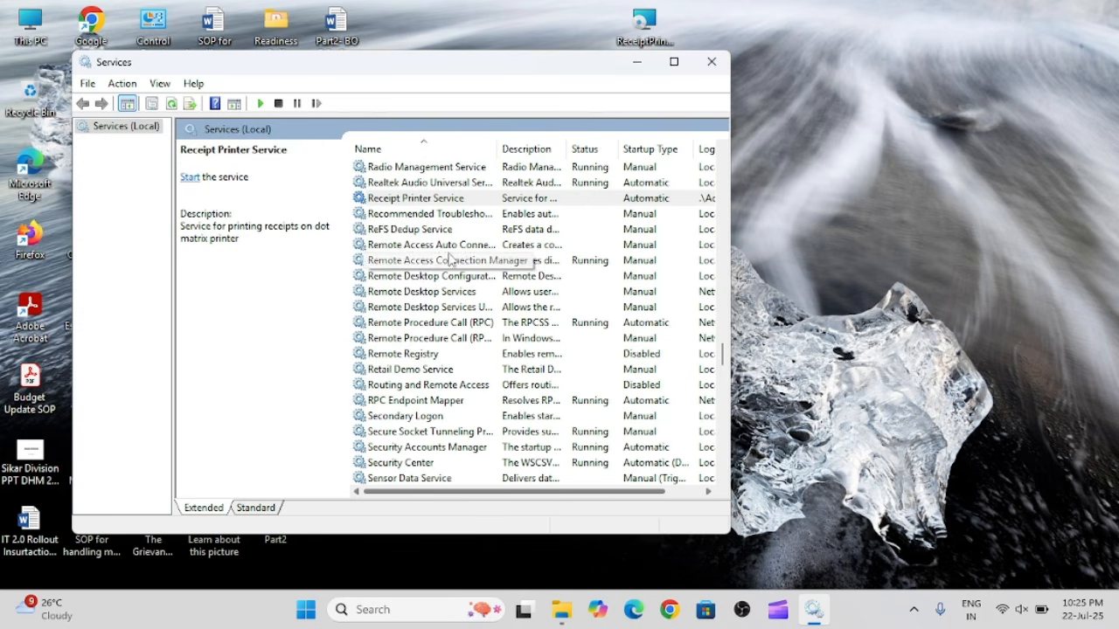
pyautogui.click(413, 201)
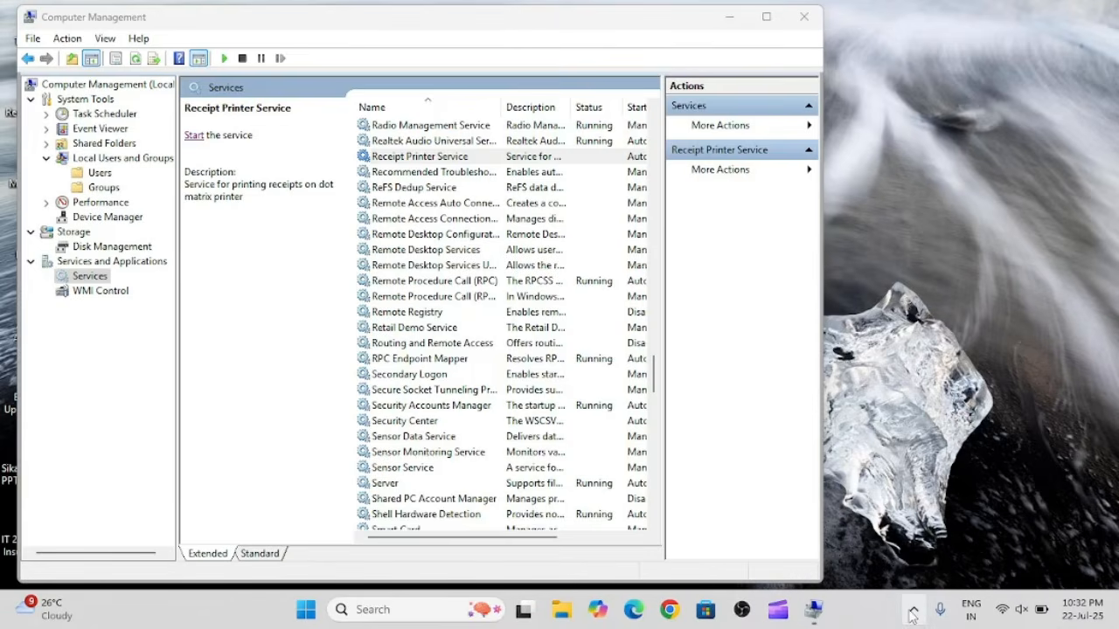
pyautogui.click(913, 611)
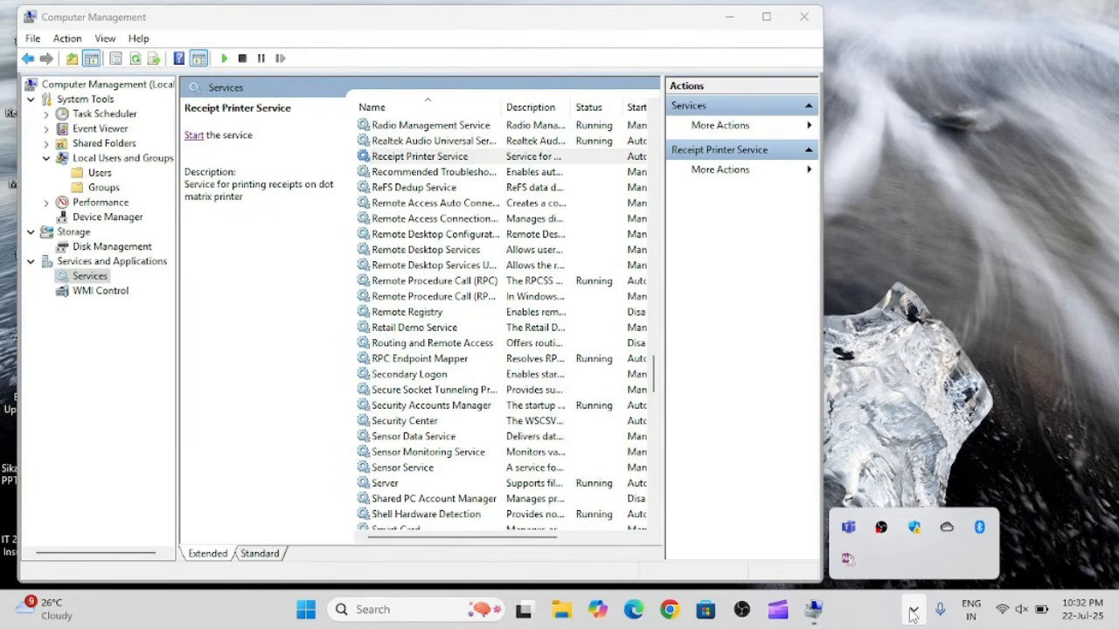
pyautogui.click(765, 339)
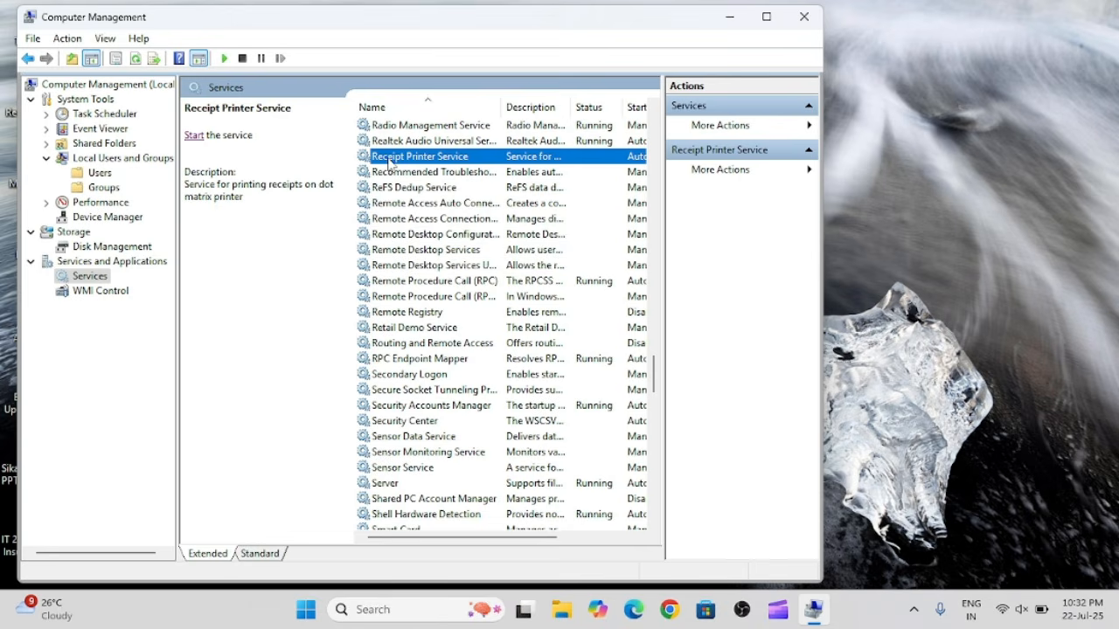
pyautogui.click(194, 136)
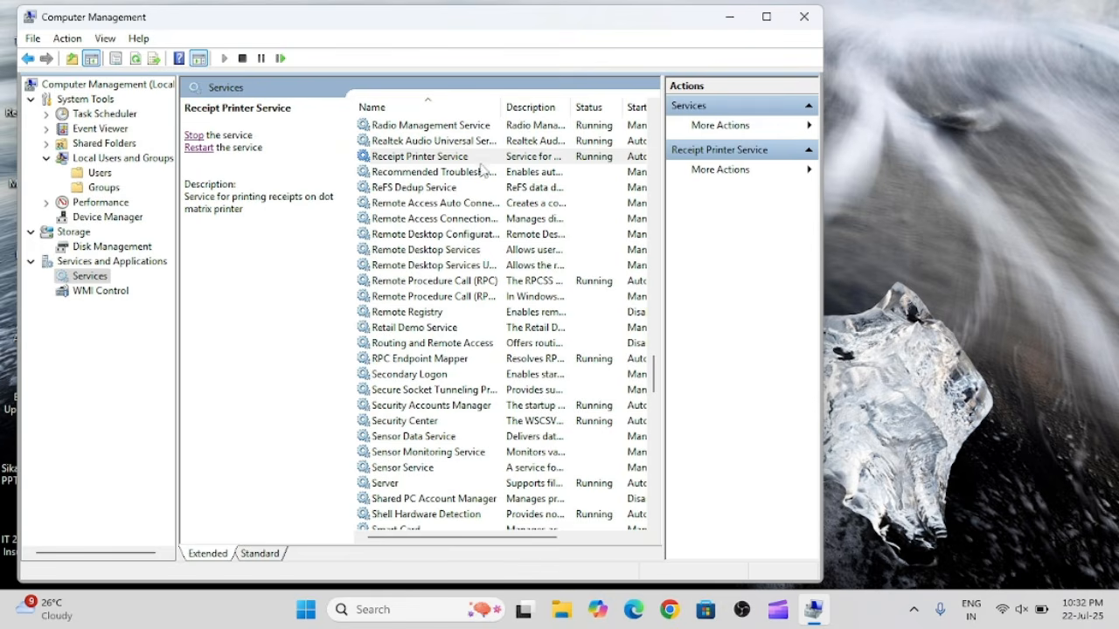
# Close the Computer Management window and refresh the desktop.
pyautogui.click(800, 23)
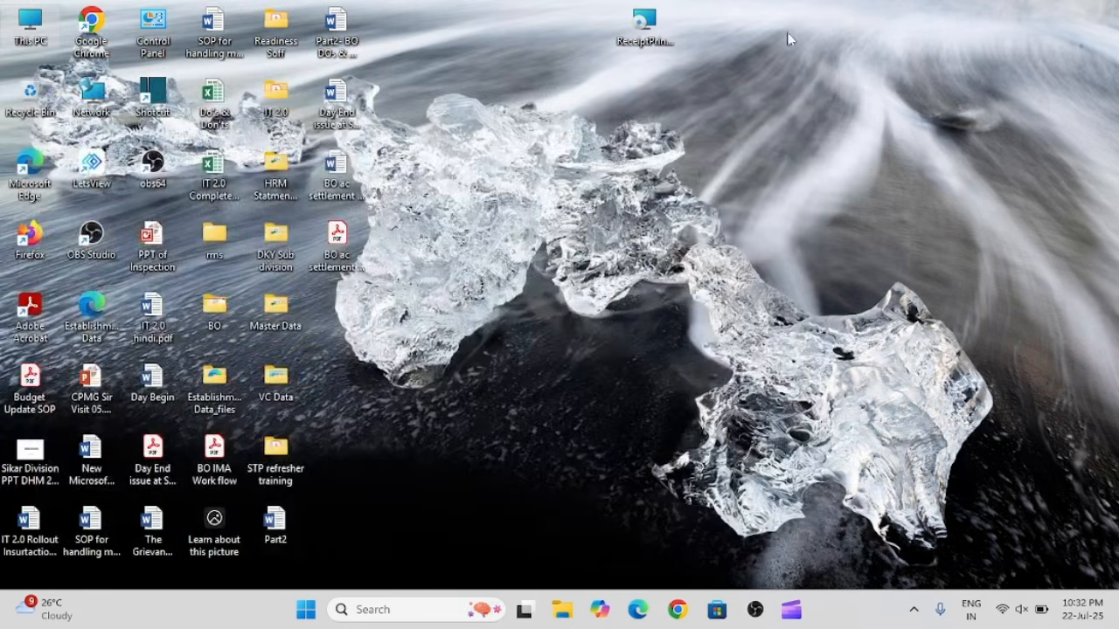
pyautogui.rightClick(497, 30)
pyautogui.click(535, 100)
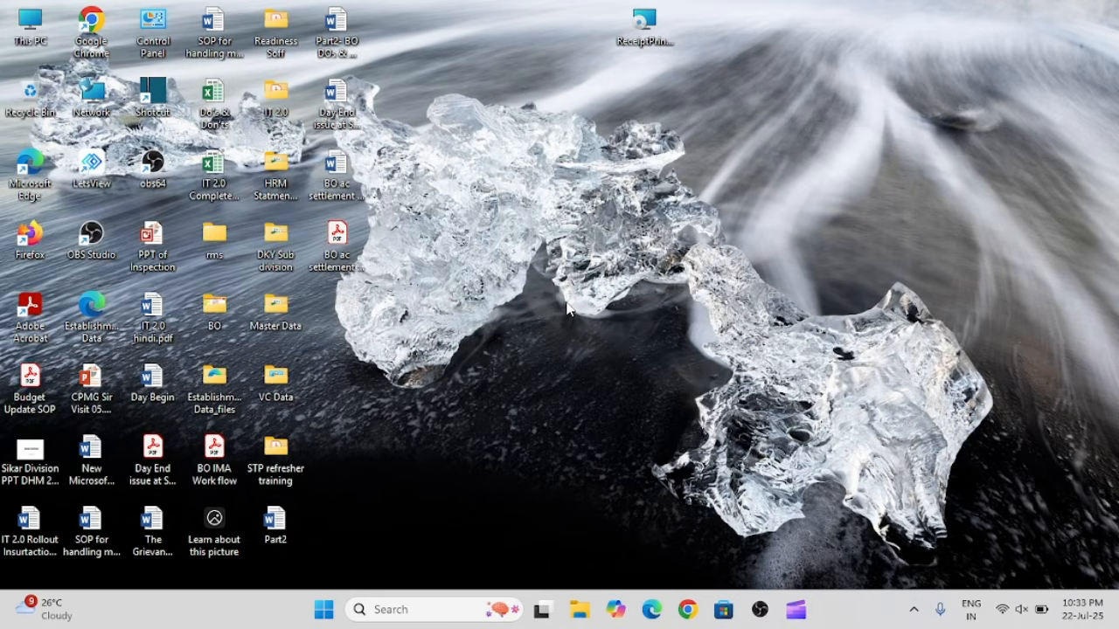